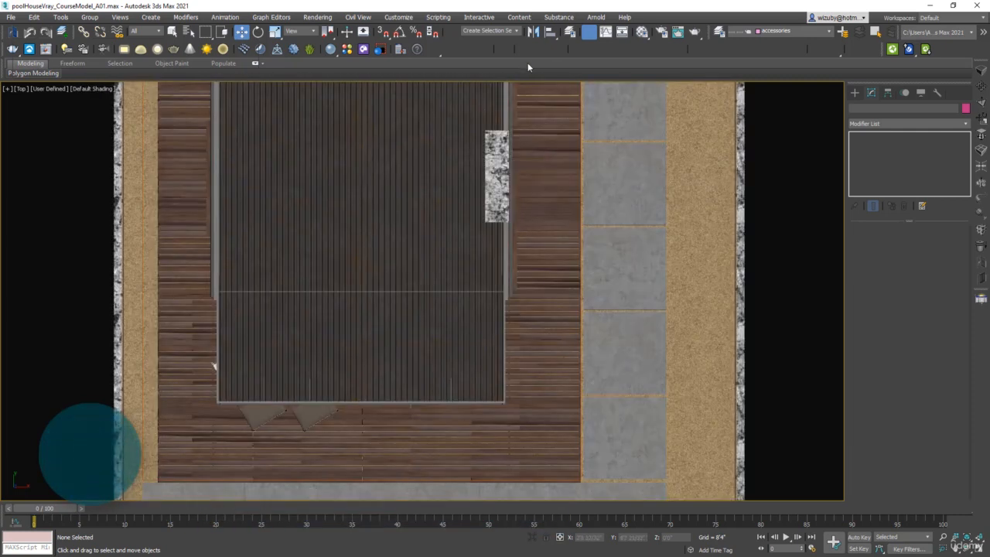
# Step: Open the Layer Explorer and hide the roof and structure layers
pyautogui.click(719, 31)
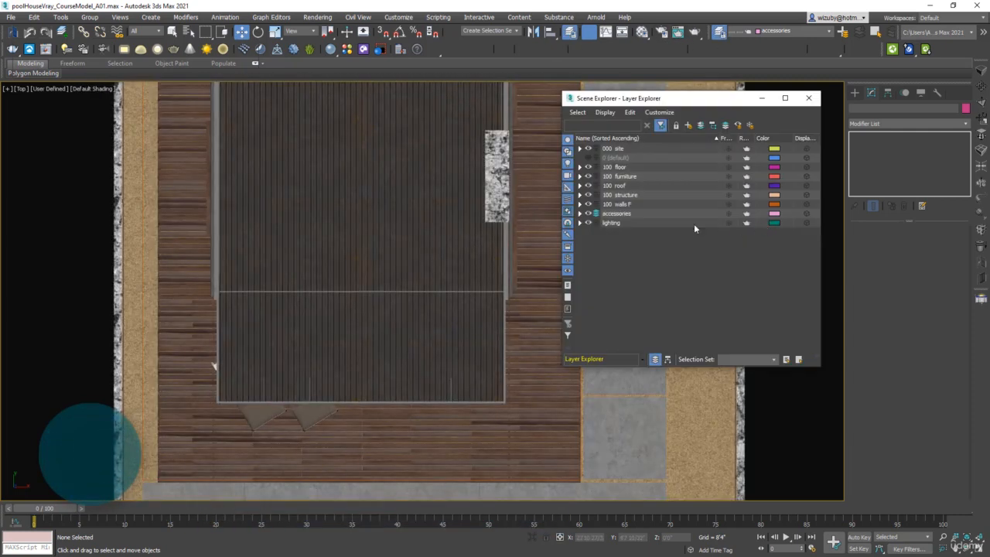
pyautogui.click(588, 185)
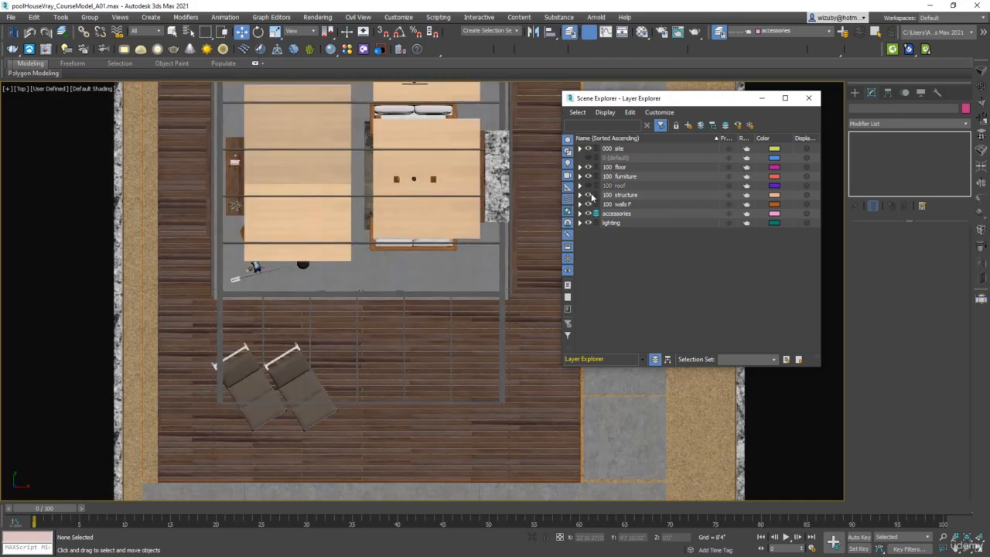
pyautogui.click(587, 195)
# Step: Zoom in on the living room chandelier and select one of its V-Ray sphere lights
pyautogui.keyDown('alt'); pyautogui.moveTo(412, 221); pyautogui.dragTo(486, 292, button='middle'); pyautogui.keyUp('alt')
pyautogui.scroll(10, 400, 306)
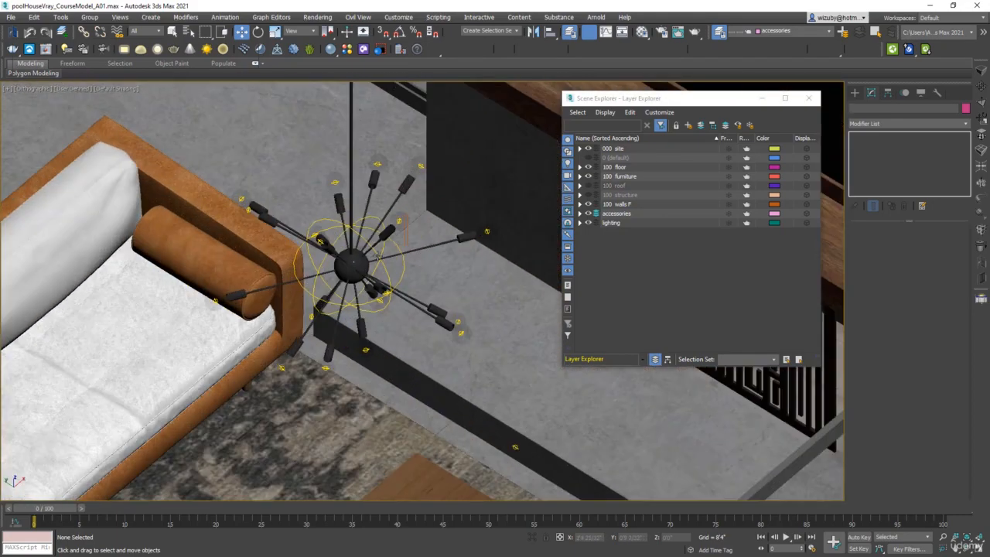
pyautogui.scroll(5, 323, 206)
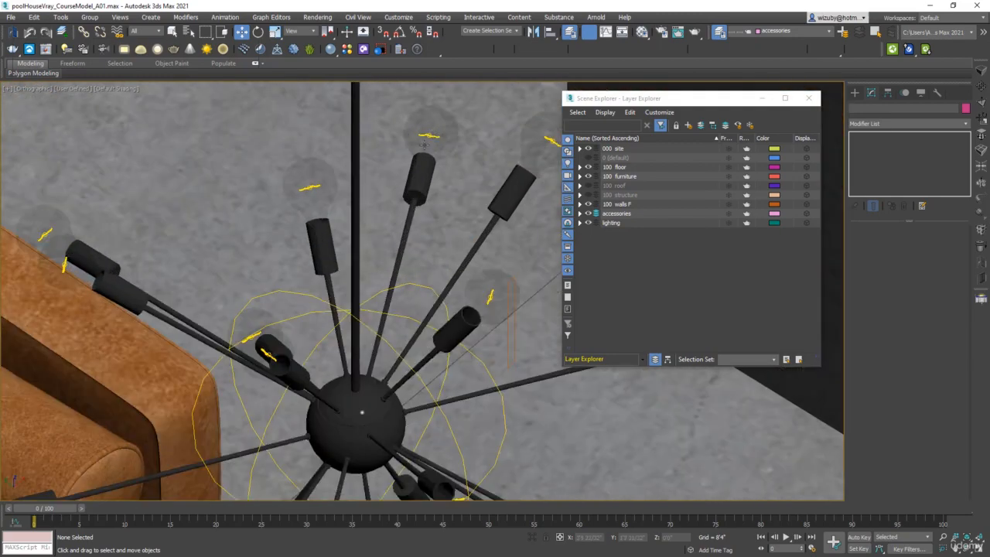
pyautogui.scroll(2, 435, 128)
pyautogui.scroll(-8, 435, 128)
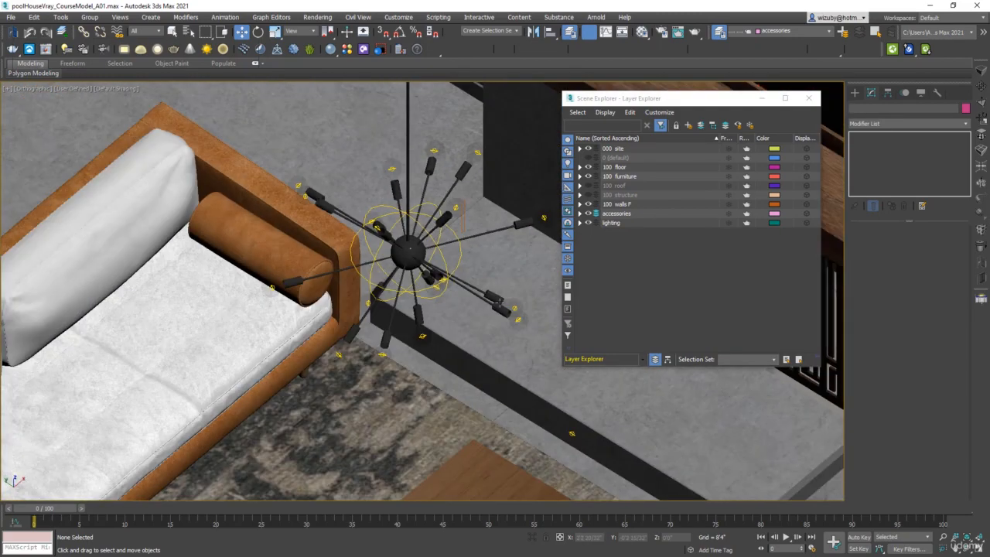
pyautogui.scroll(-6, 523, 336)
pyautogui.scroll(6, 394, 220)
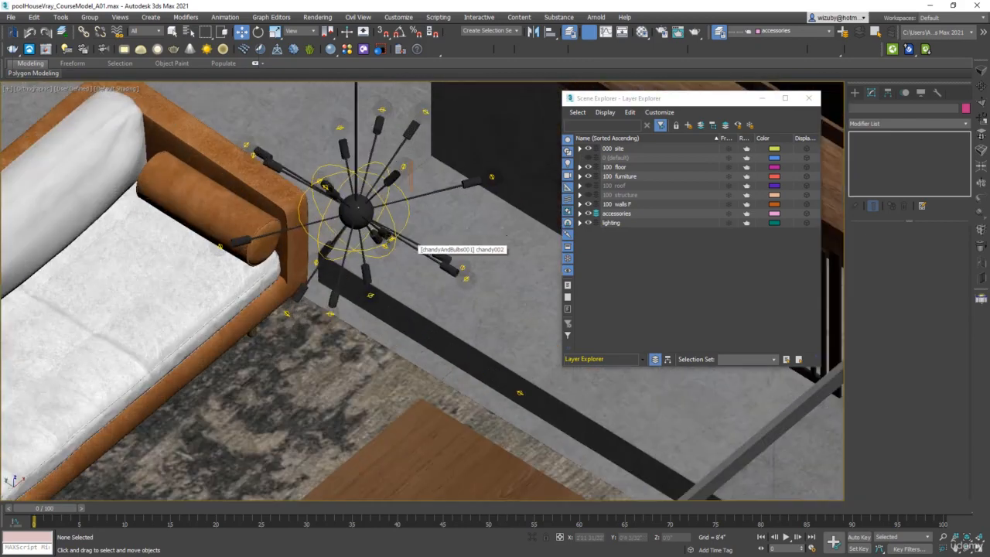
pyautogui.click(394, 220)
pyautogui.scroll(5, 394, 221)
pyautogui.moveTo(286, 200); pyautogui.dragTo(341, 208, button='middle')
pyautogui.scroll(-4, 363, 239)
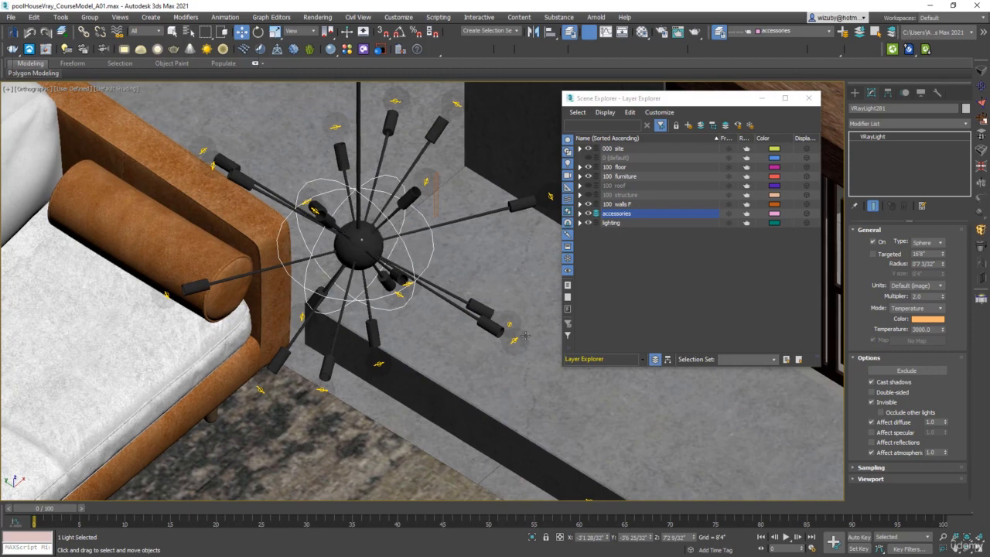
# Step: Examine the chandelier and its bulb lights from several angles around the living room
pyautogui.moveTo(525, 336); pyautogui.dragTo(431, 301, button='middle')
pyautogui.scroll(2, 430, 302)
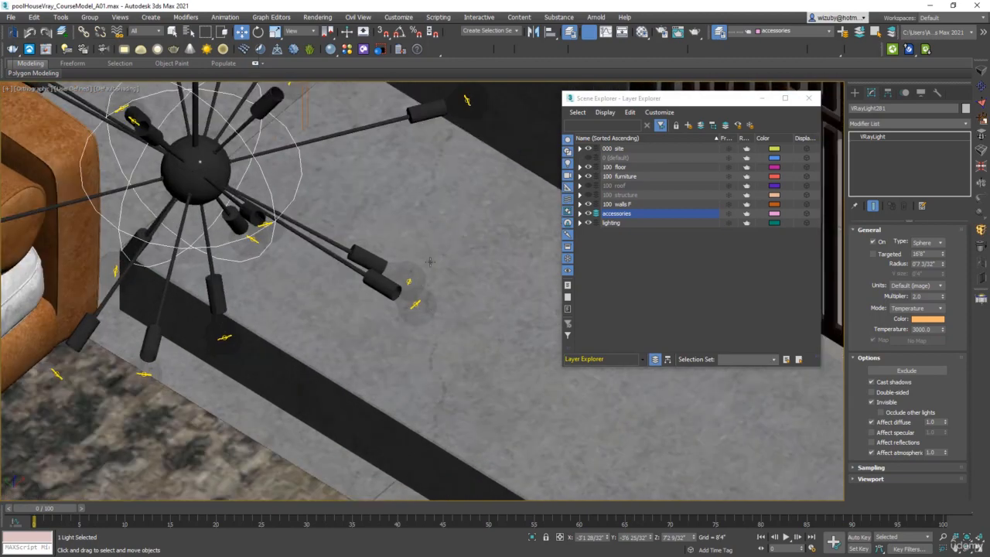
pyautogui.scroll(-2, 389, 180)
pyautogui.moveTo(403, 206); pyautogui.dragTo(439, 276, button='middle')
pyautogui.scroll(-2, 508, 281)
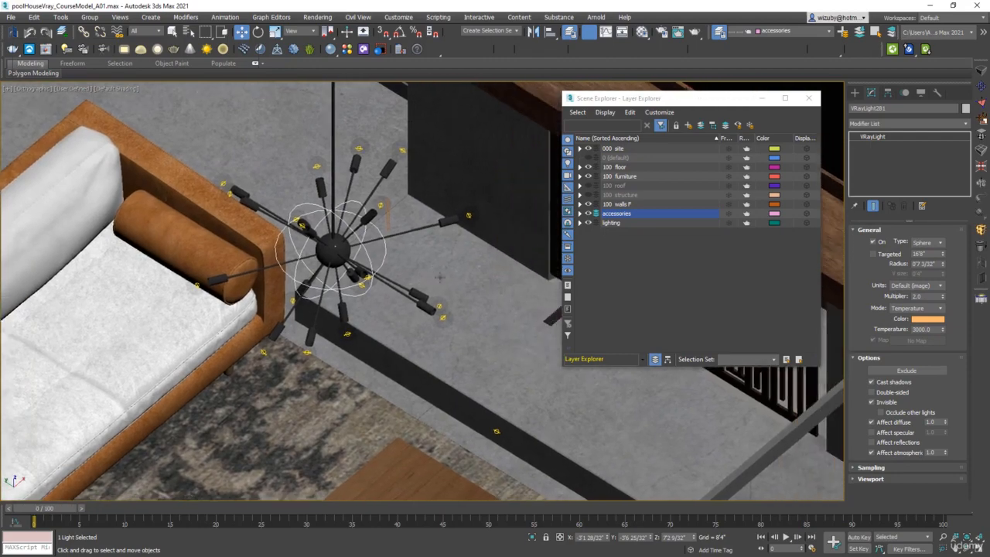
pyautogui.scroll(-2, 338, 246)
pyautogui.scroll(4, 333, 243)
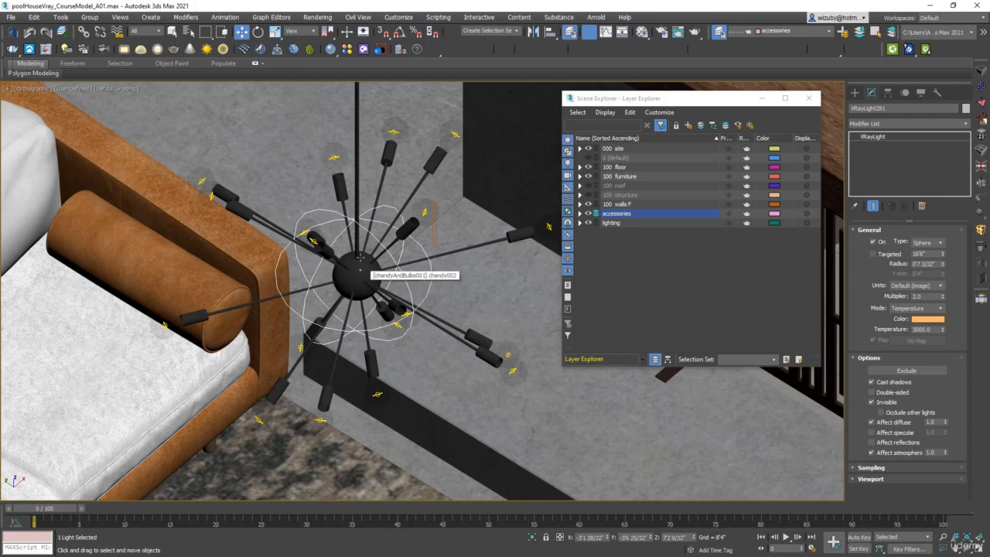
pyautogui.scroll(-6, 405, 311)
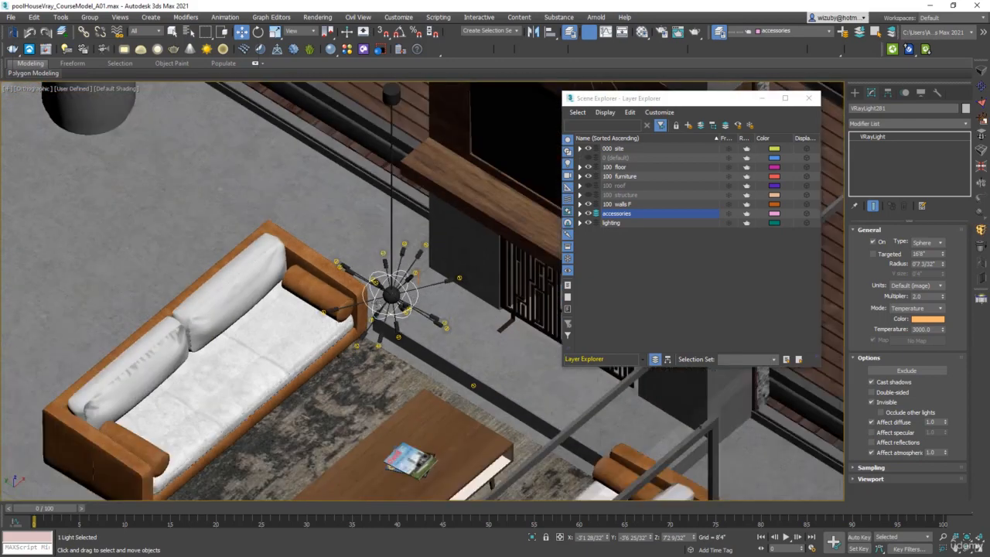
pyautogui.keyDown('alt'); pyautogui.moveTo(414, 301); pyautogui.dragTo(460, 276, button='middle'); pyautogui.keyUp('alt')
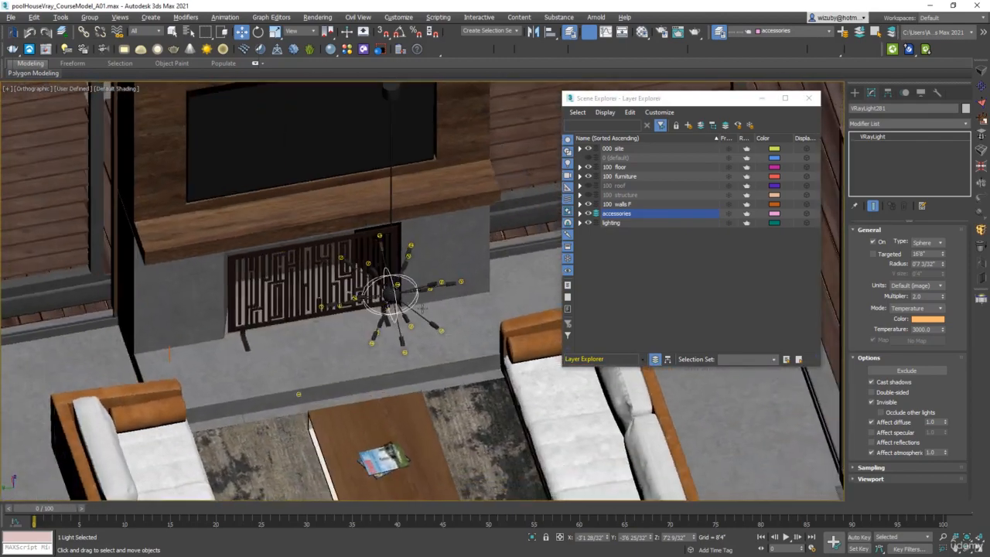
pyautogui.scroll(6, 462, 274)
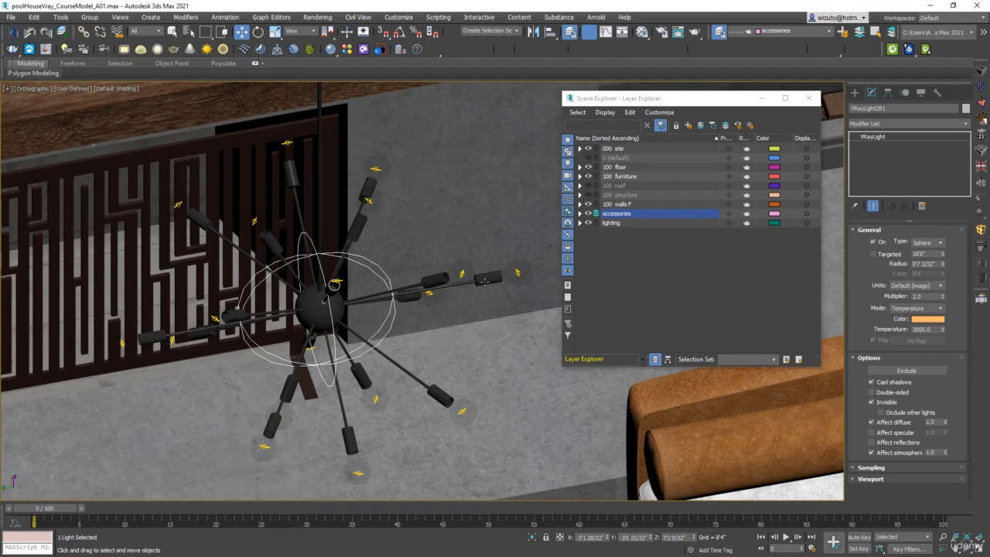
# Step: Select the chandelier's sphere light in wireframe and open its Exclude list for review, then cancel it
pyautogui.click(484, 281)
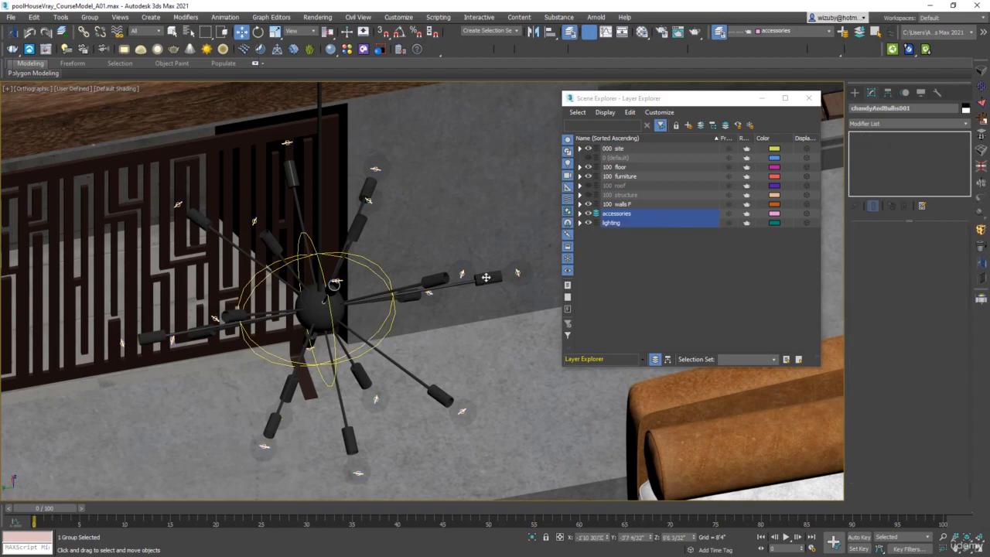
pyautogui.press('F3')
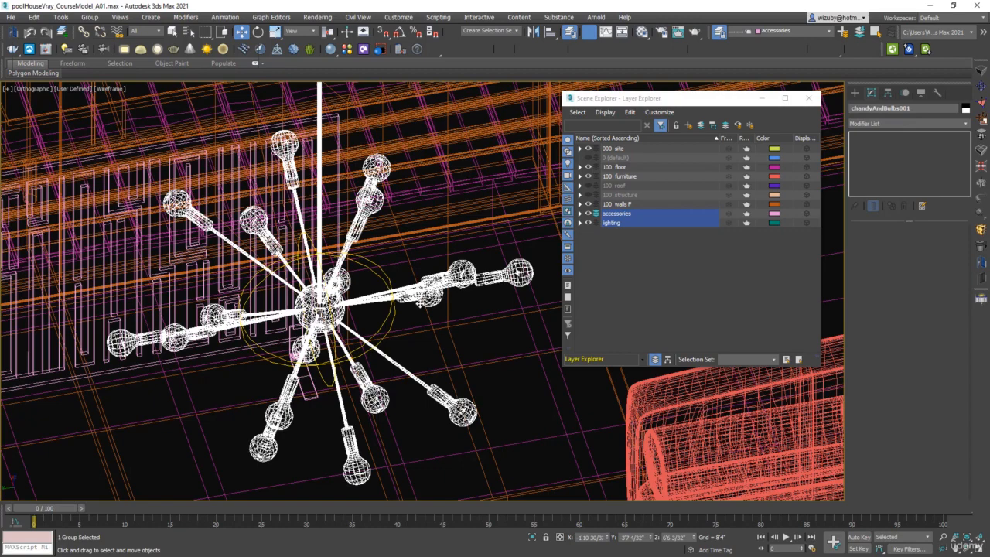
pyautogui.click(394, 317)
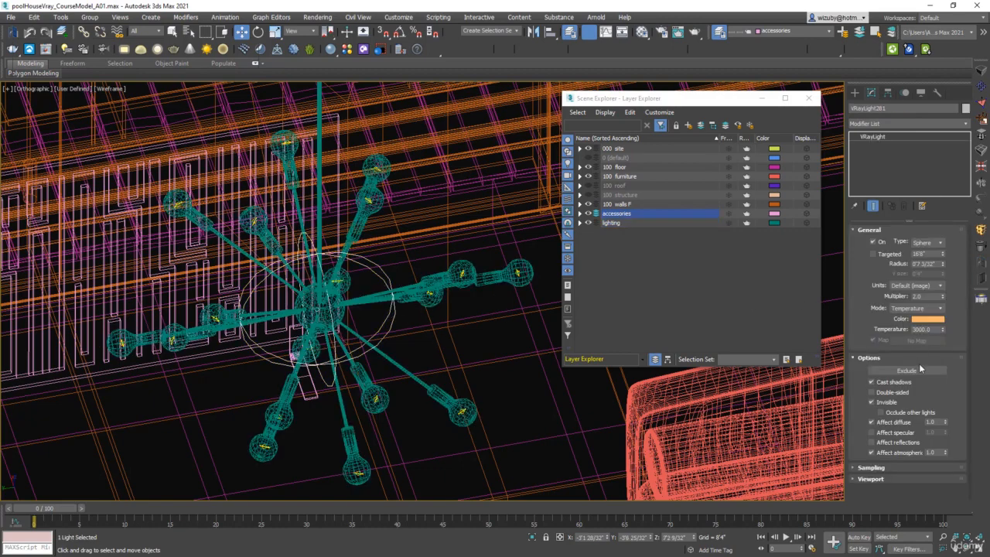
pyautogui.click(916, 370)
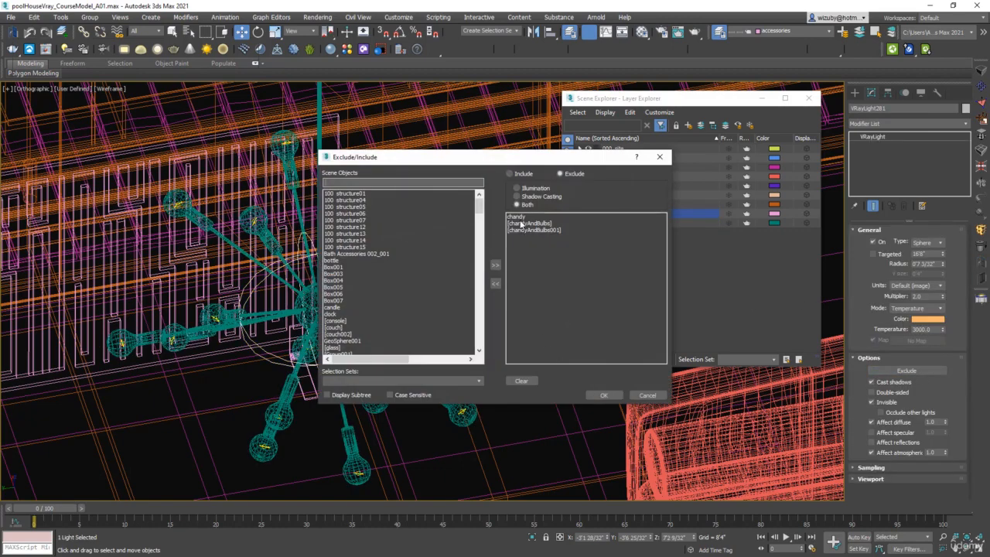
pyautogui.click(648, 396)
# Step: Compare the chandelier in shaded and wireframe display from several viewpoints
pyautogui.scroll(-12, 425, 327)
pyautogui.keyDown('alt'); pyautogui.moveTo(410, 325); pyautogui.dragTo(362, 316, button='middle'); pyautogui.keyUp('alt')
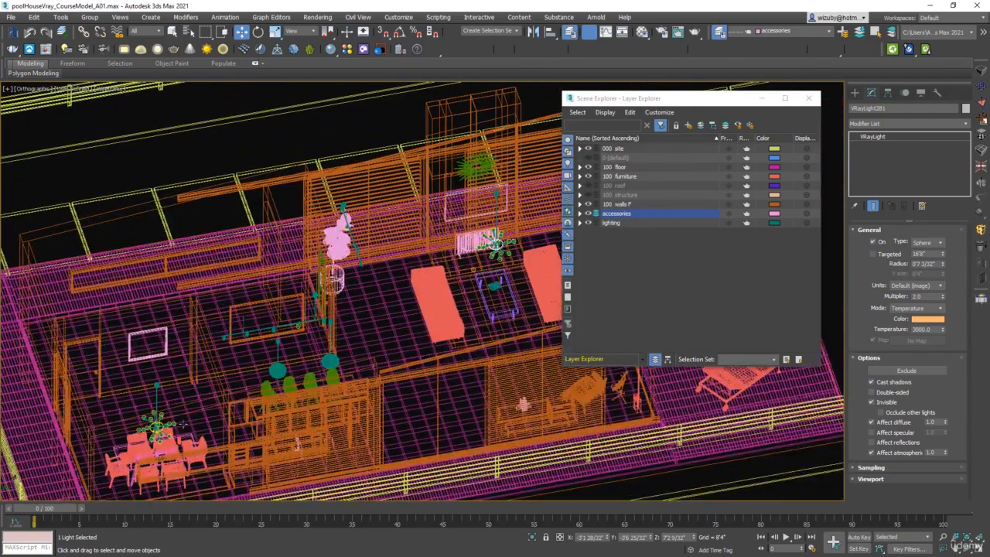
pyautogui.scroll(3, 357, 308)
pyautogui.press('F3')
pyautogui.moveTo(475, 264); pyautogui.dragTo(337, 312, button='middle')
pyautogui.scroll(4, 347, 309)
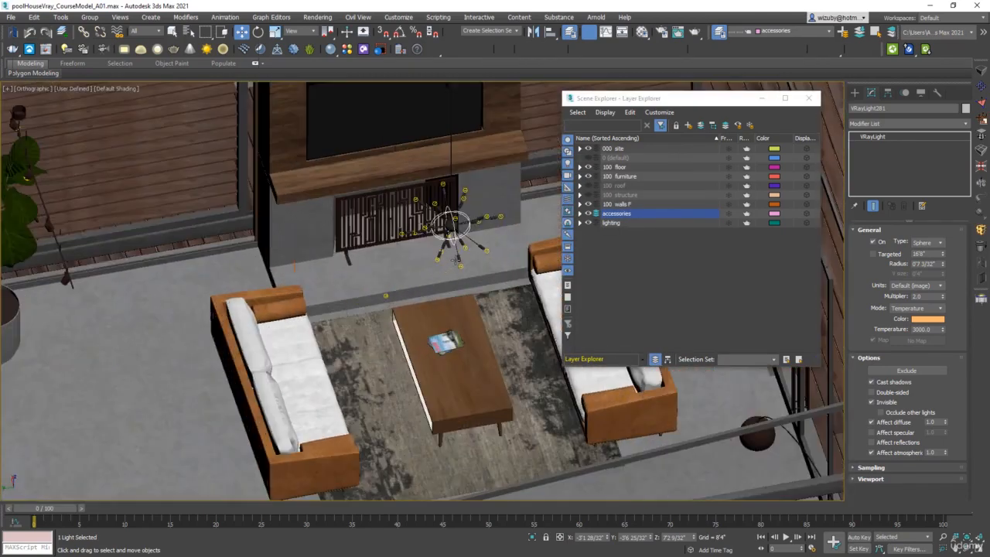
pyautogui.scroll(2, 456, 260)
pyautogui.scroll(3, 464, 189)
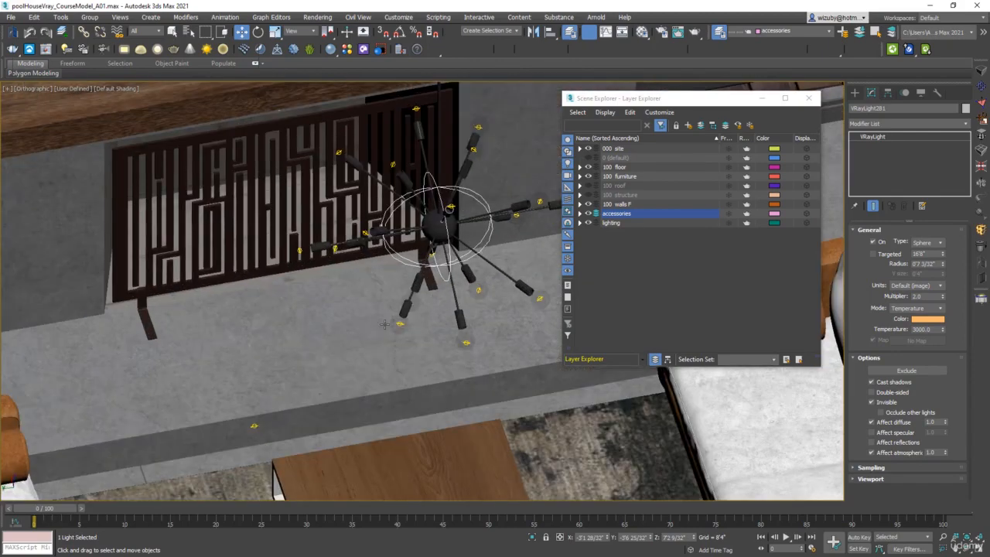
pyautogui.press('F3')
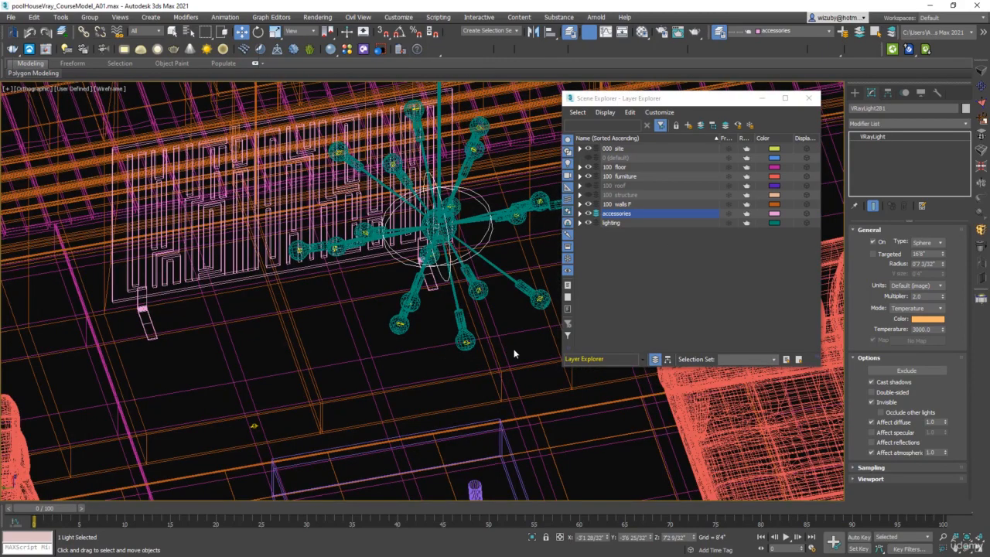
pyautogui.click(515, 352)
pyautogui.press('F3')
# Step: Examine the wall track lights and the other lighting fixtures across the house
pyautogui.scroll(-6, 454, 349)
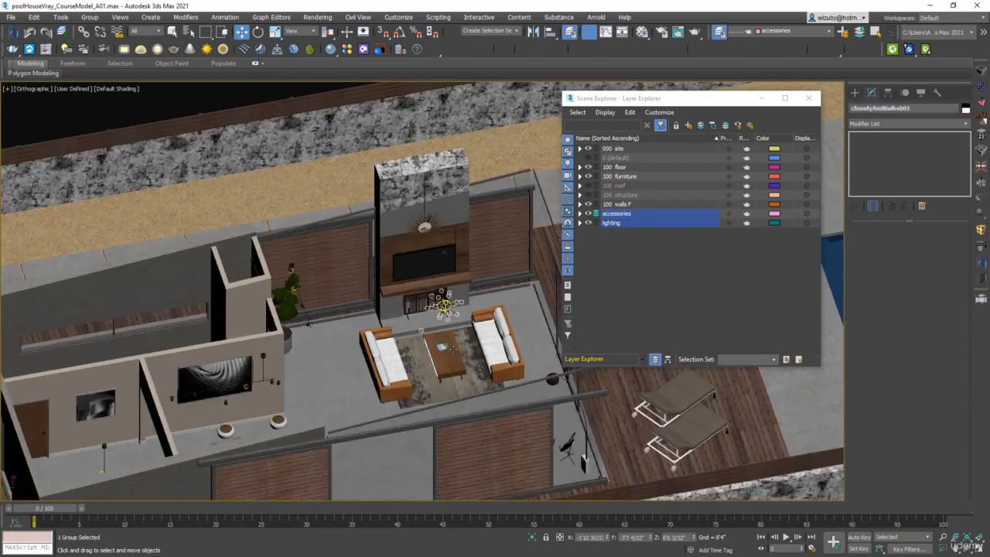
pyautogui.keyDown('alt'); pyautogui.moveTo(453, 349); pyautogui.dragTo(332, 345, button='middle'); pyautogui.keyUp('alt')
pyautogui.scroll(8, 404, 193)
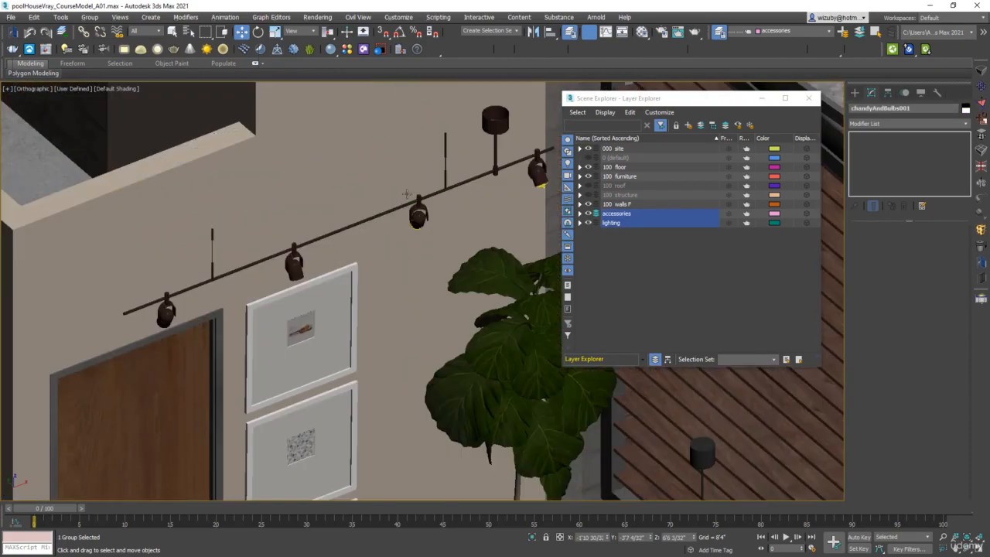
pyautogui.keyDown('alt'); pyautogui.moveTo(405, 194); pyautogui.dragTo(374, 230, button='middle'); pyautogui.keyUp('alt')
pyautogui.scroll(5, 413, 203)
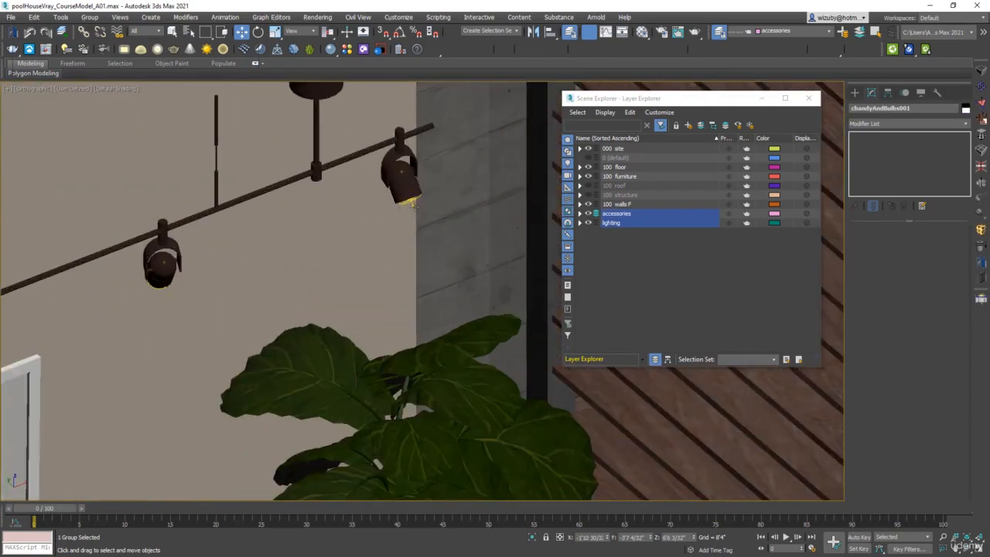
pyautogui.scroll(4, 414, 204)
pyautogui.moveTo(413, 204); pyautogui.dragTo(246, 269, button='middle')
pyautogui.click(422, 179)
pyautogui.scroll(-4, 437, 212)
pyautogui.scroll(-5, 433, 287)
pyautogui.scroll(5, 426, 280)
pyautogui.scroll(-4, 493, 289)
pyautogui.moveTo(489, 314); pyautogui.dragTo(293, 298, button='middle')
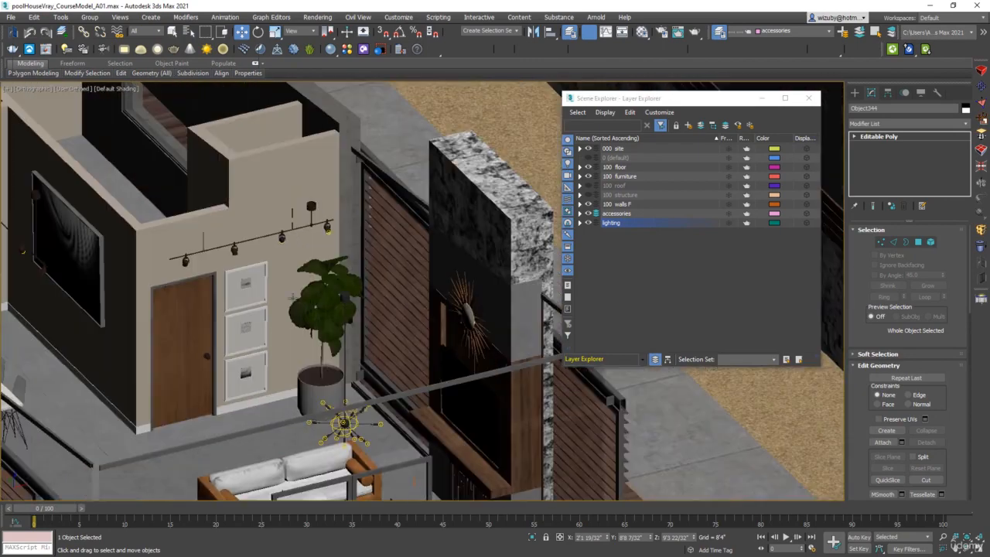
pyautogui.scroll(-6, 344, 323)
pyautogui.scroll(3, 356, 302)
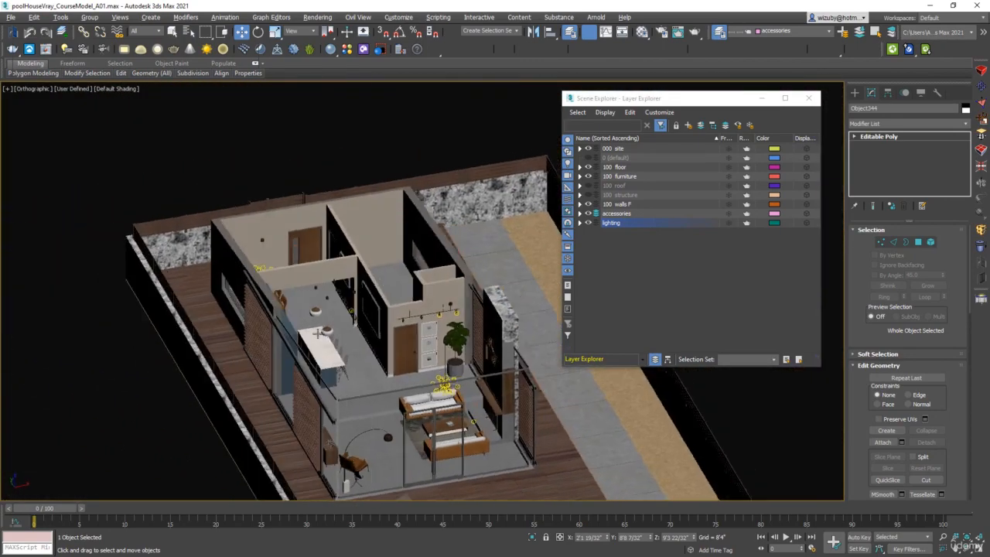
pyautogui.scroll(8, 414, 259)
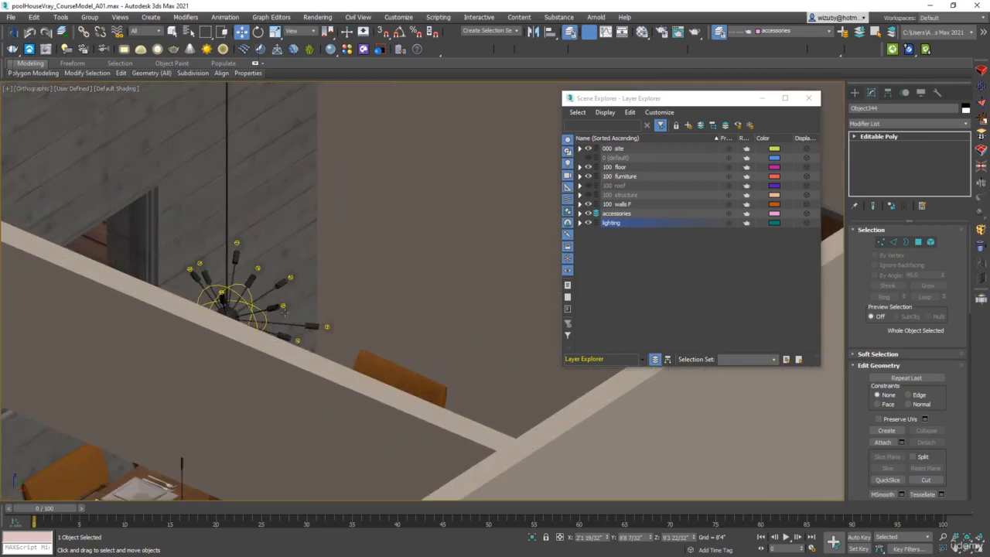
# Step: Select the dining area chandelier and inspect it in wireframe display
pyautogui.click(287, 307)
pyautogui.scroll(-8, 367, 305)
pyautogui.press('F3')
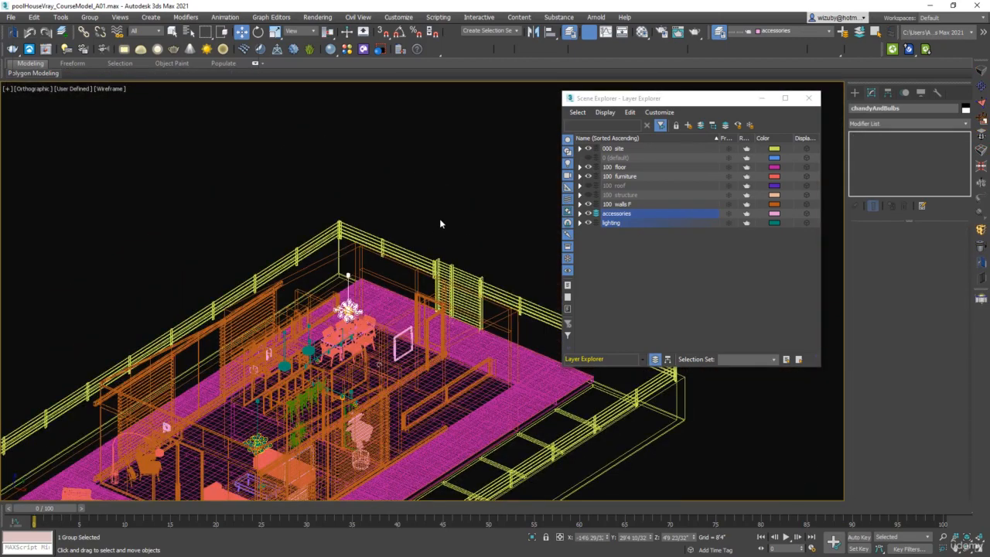
pyautogui.press('F3')
pyautogui.click(440, 220)
pyautogui.press('F3')
# Step: Inspect the dining chandelier from the Top view in wireframe, then return to shaded display
pyautogui.press('F3')
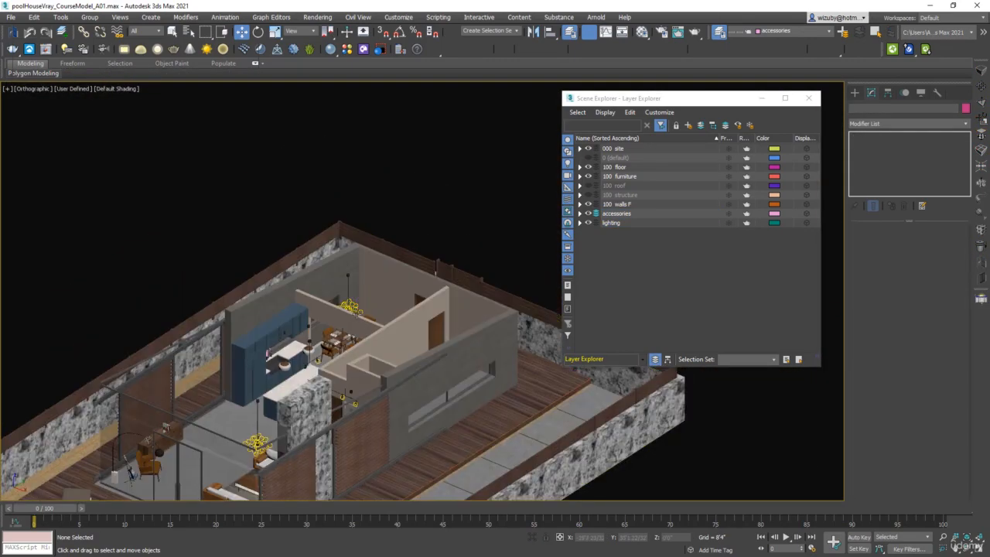
pyautogui.click(353, 308)
pyautogui.scroll(-5, 365, 323)
pyautogui.keyDown('alt'); pyautogui.moveTo(365, 323); pyautogui.dragTo(418, 352, button='middle'); pyautogui.keyUp('alt')
pyautogui.scroll(5, 422, 352)
pyautogui.press('t')
pyautogui.press('F3')
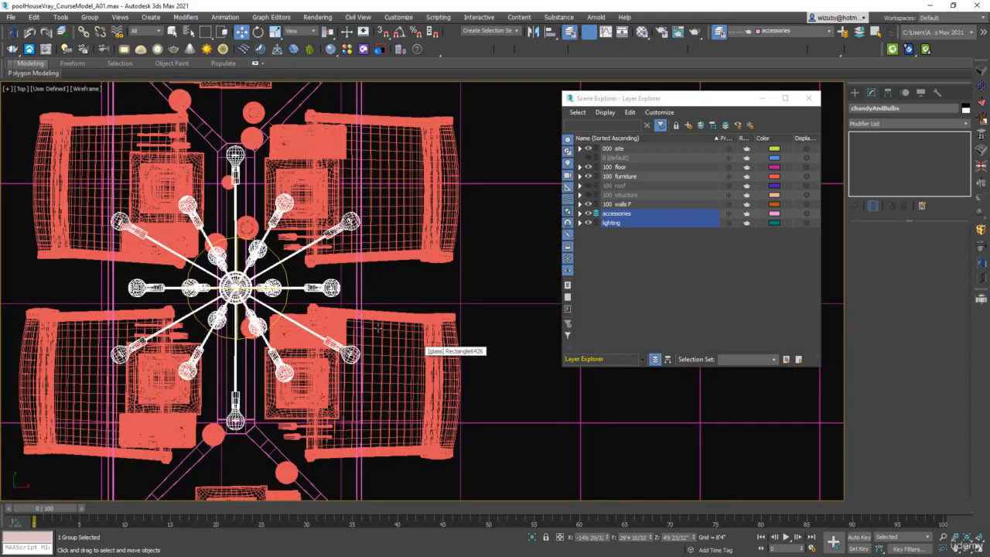
pyautogui.scroll(-9, 387, 319)
pyautogui.scroll(-5, 392, 312)
pyautogui.moveTo(538, 355); pyautogui.dragTo(435, 245, button='middle')
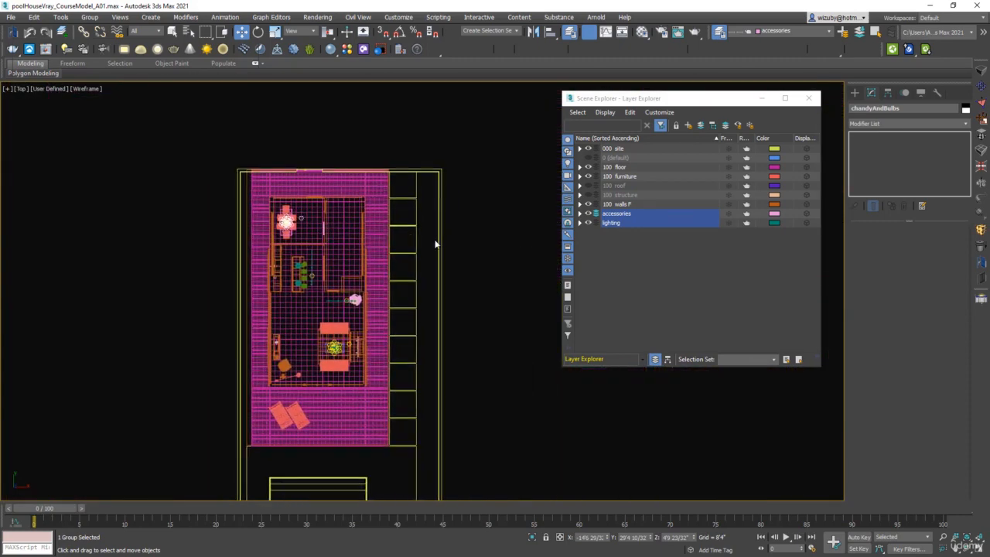
pyautogui.click(461, 244)
pyautogui.press('F3')
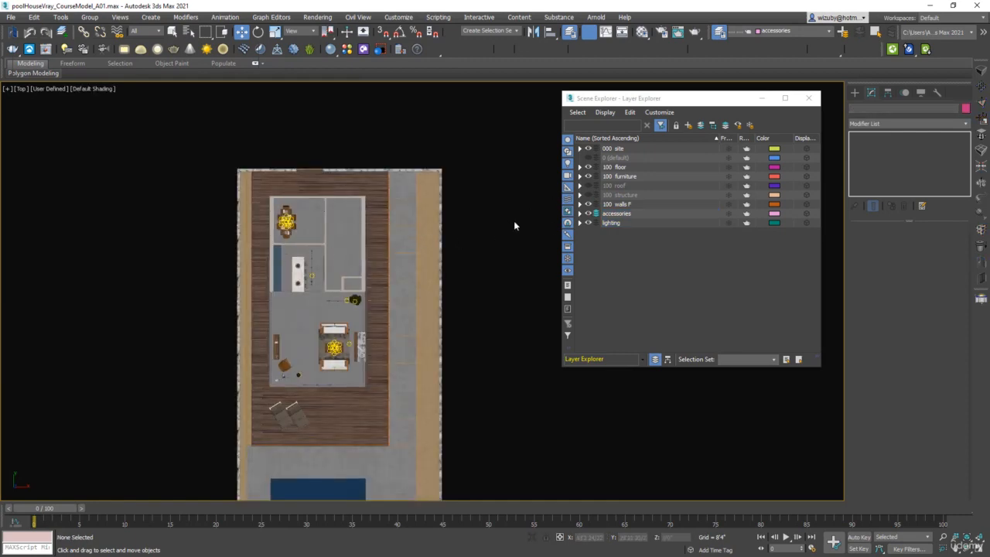
# Step: Unhide the structure and roof layers and zoom out to view the whole site
pyautogui.click(589, 195)
pyautogui.click(588, 186)
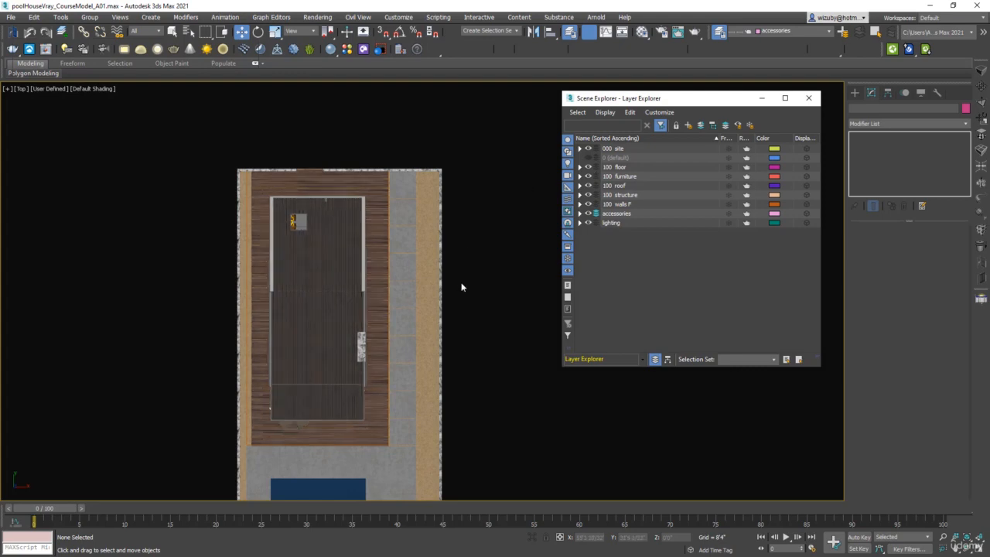
pyautogui.scroll(-4, 468, 305)
pyautogui.moveTo(464, 323); pyautogui.dragTo(380, 283, button='middle')
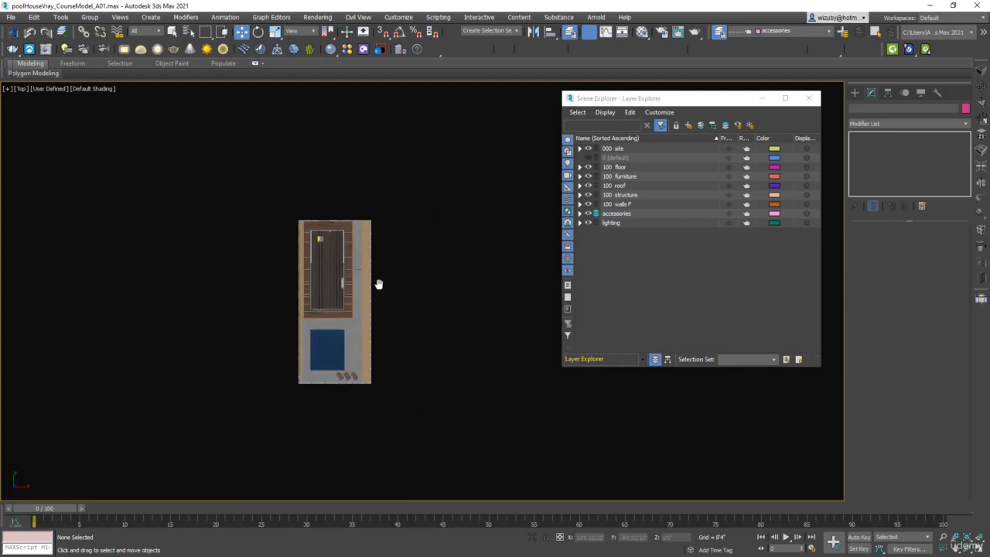
pyautogui.scroll(2, 379, 288)
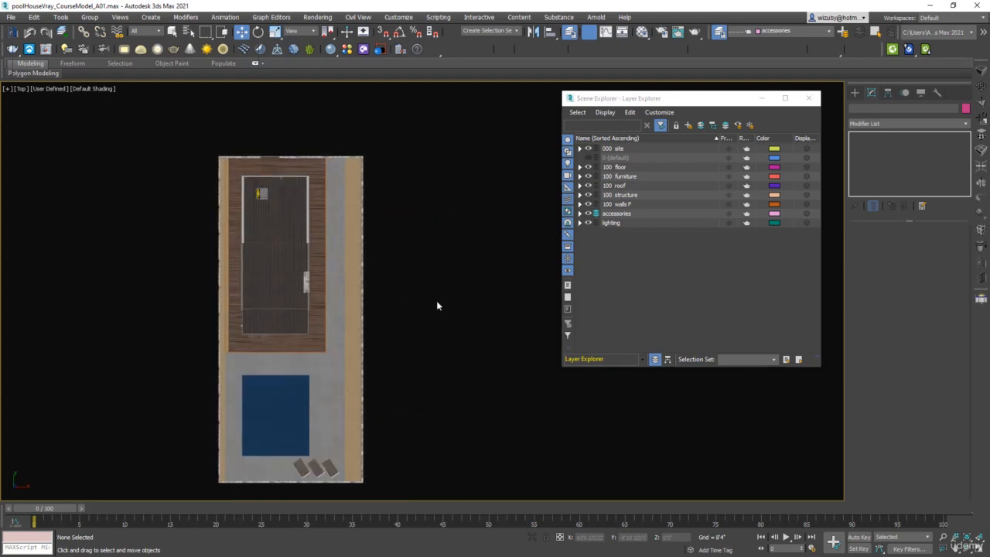
# Step: Close the Scene Explorer, open the Chaos Cosmos browser, and import the Sunset 012 HDRI from the Evening HDRIs
pyautogui.click(808, 98)
pyautogui.click(364, 49)
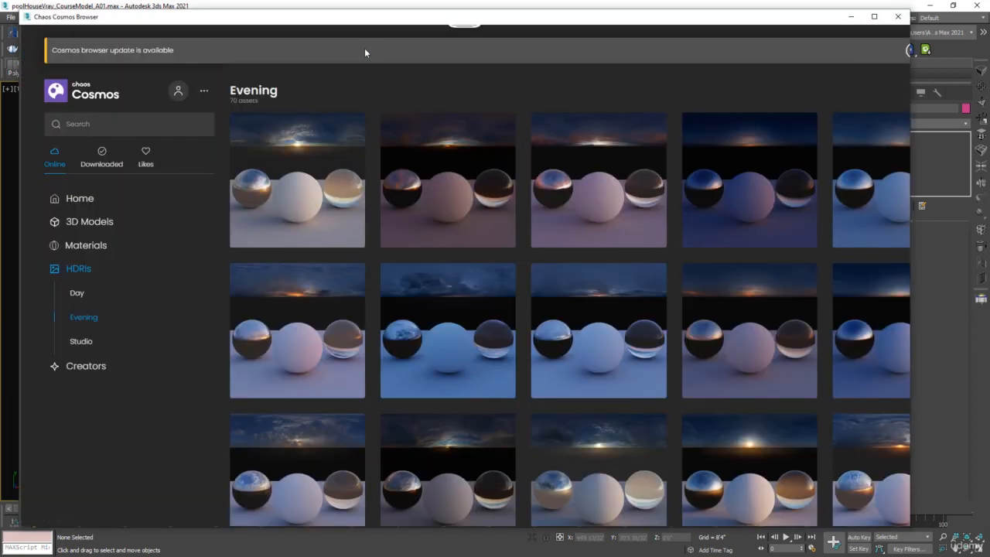
pyautogui.click(902, 16)
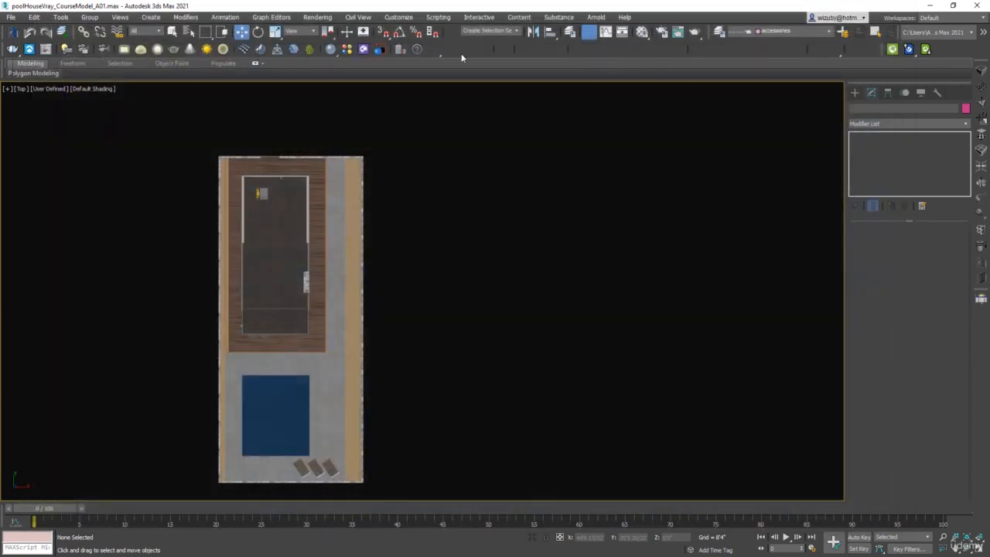
pyautogui.click(364, 49)
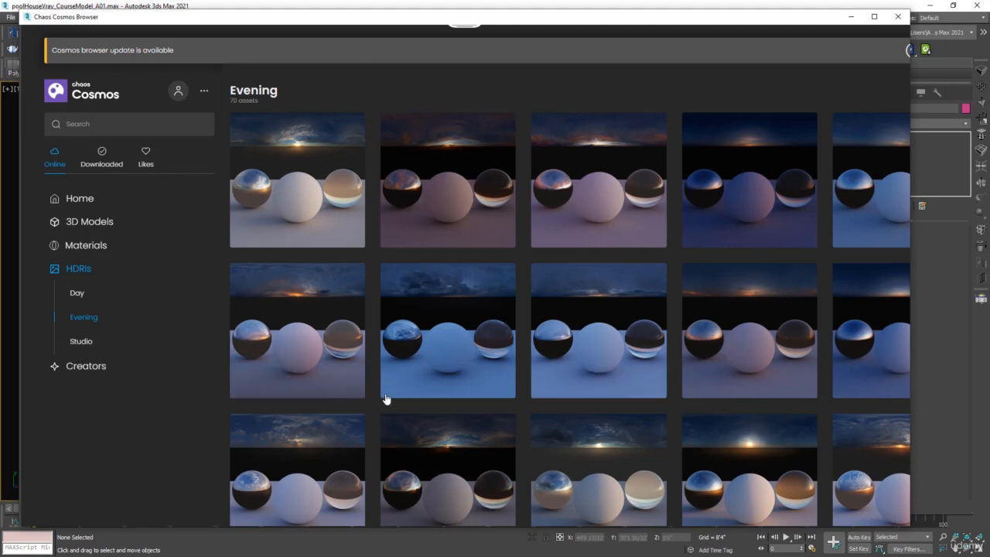
pyautogui.click(75, 271)
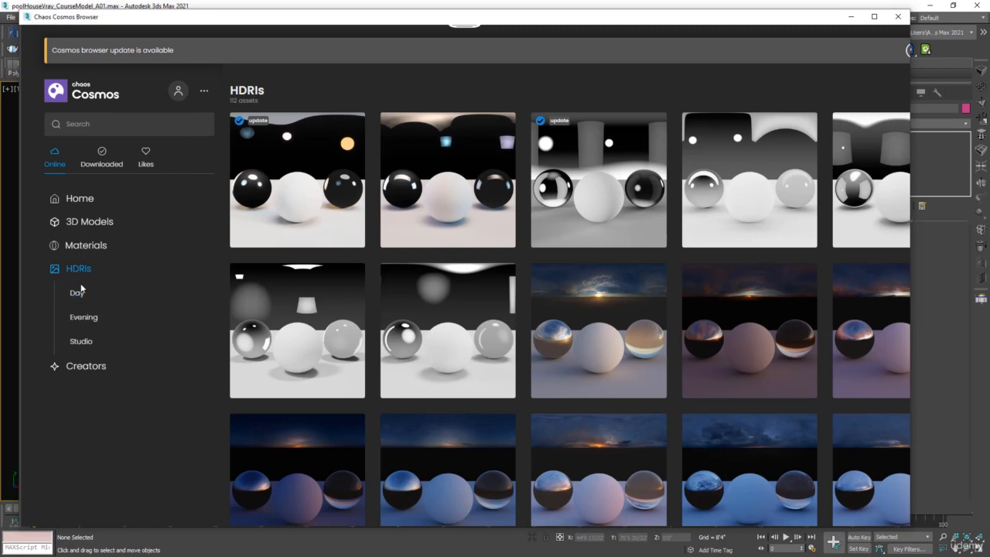
pyautogui.click(91, 319)
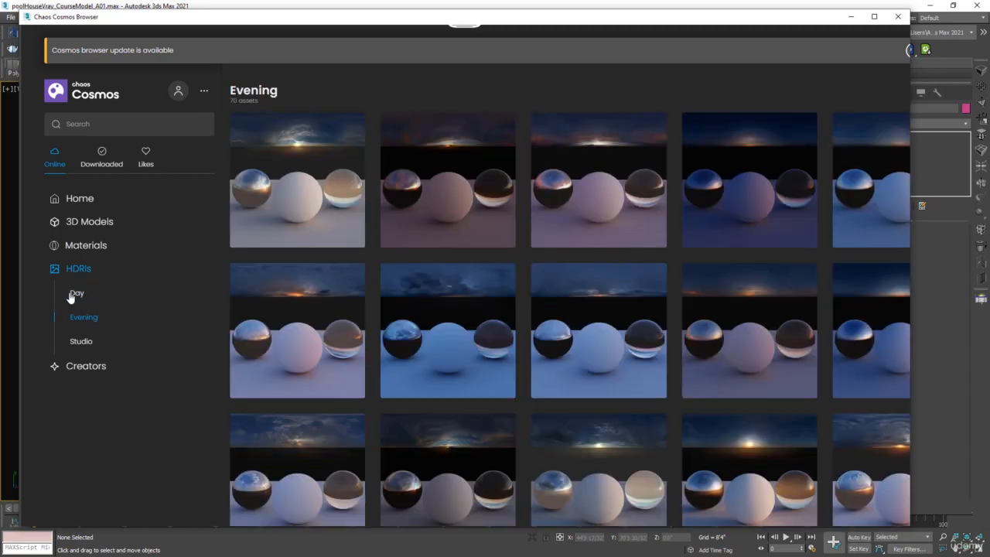
pyautogui.scroll(-1, 464, 324)
pyautogui.scroll(-3, 681, 338)
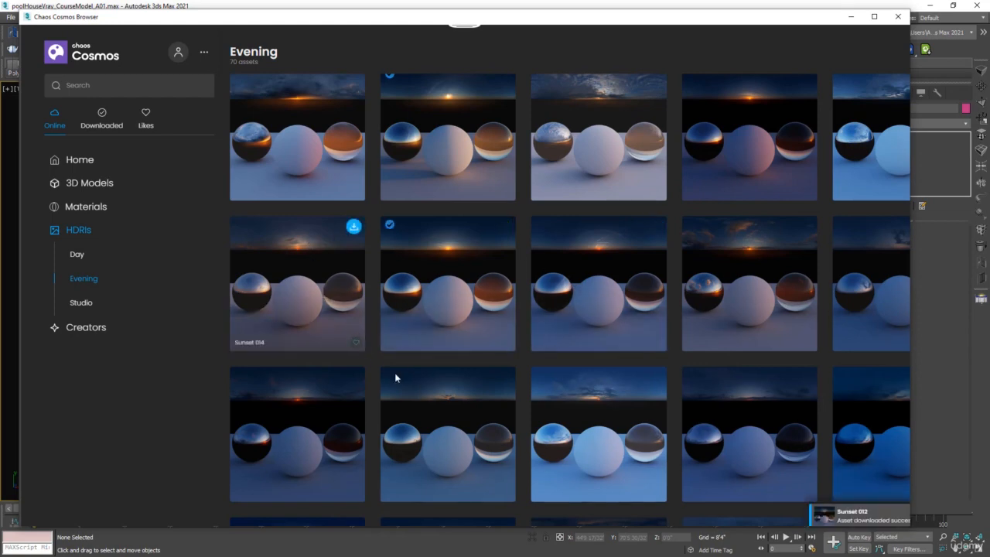
pyautogui.scroll(-3, 515, 326)
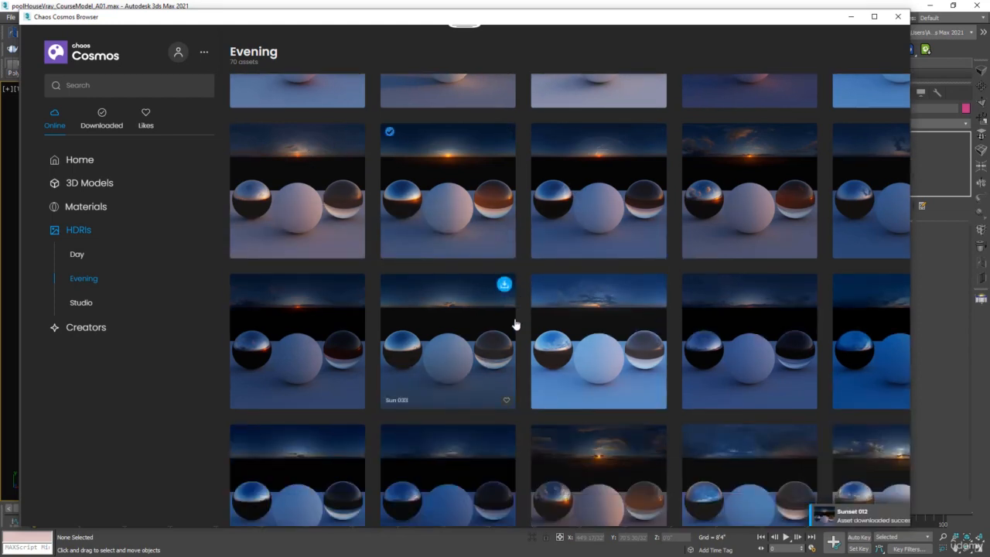
pyautogui.scroll(3, 486, 302)
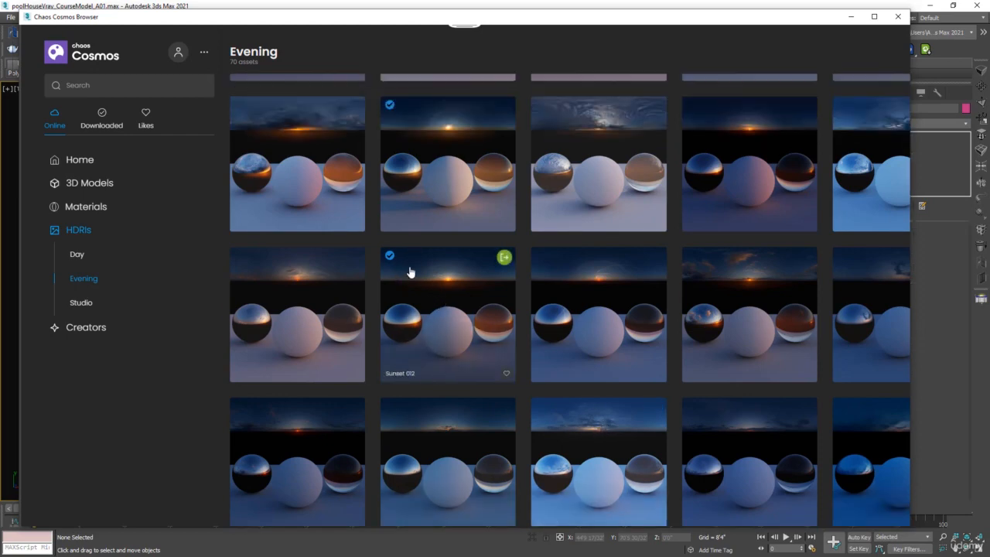
pyautogui.click(503, 259)
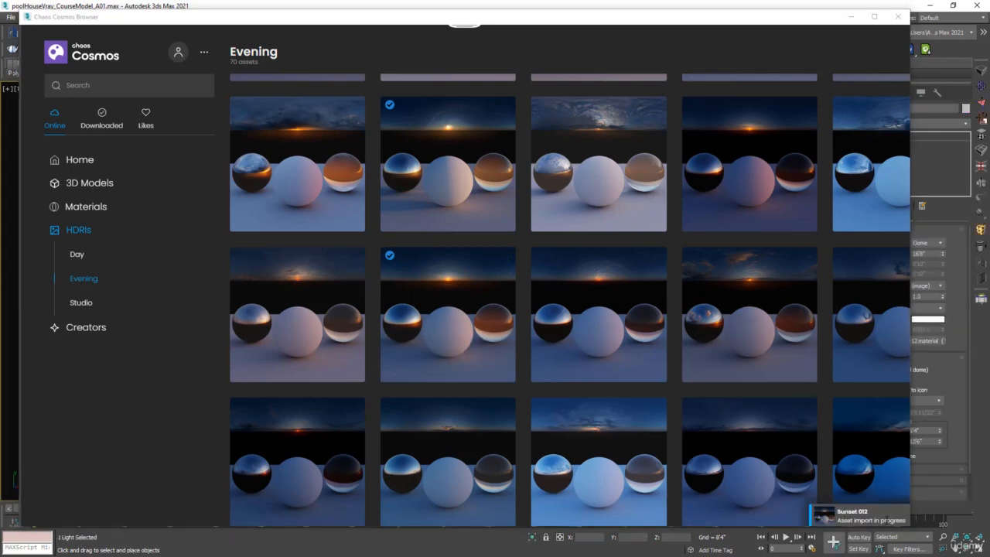
# Step: Select the Sunset 012 dome light in wireframe and move it beside the pool house
pyautogui.moveTo(801, 21); pyautogui.dragTo(559, 188)
pyautogui.click(678, 183)
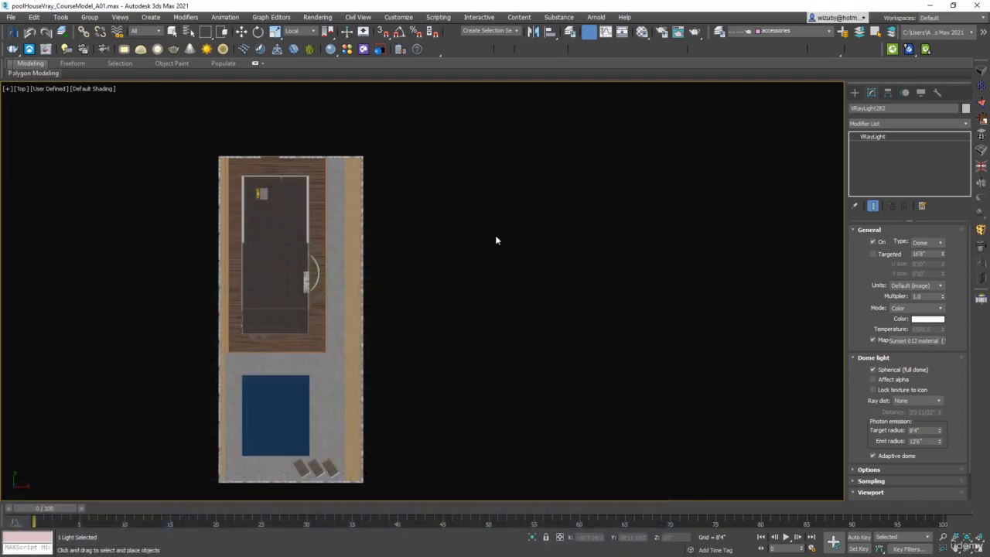
pyautogui.click(421, 311)
pyautogui.press('F3')
pyautogui.scroll(4, 364, 274)
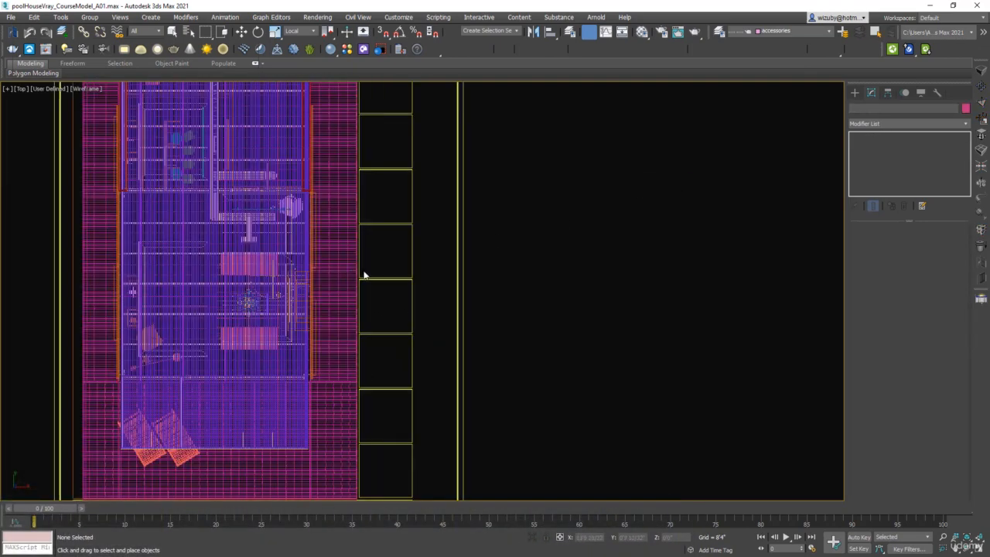
pyautogui.press('F3')
pyautogui.scroll(5, 247, 278)
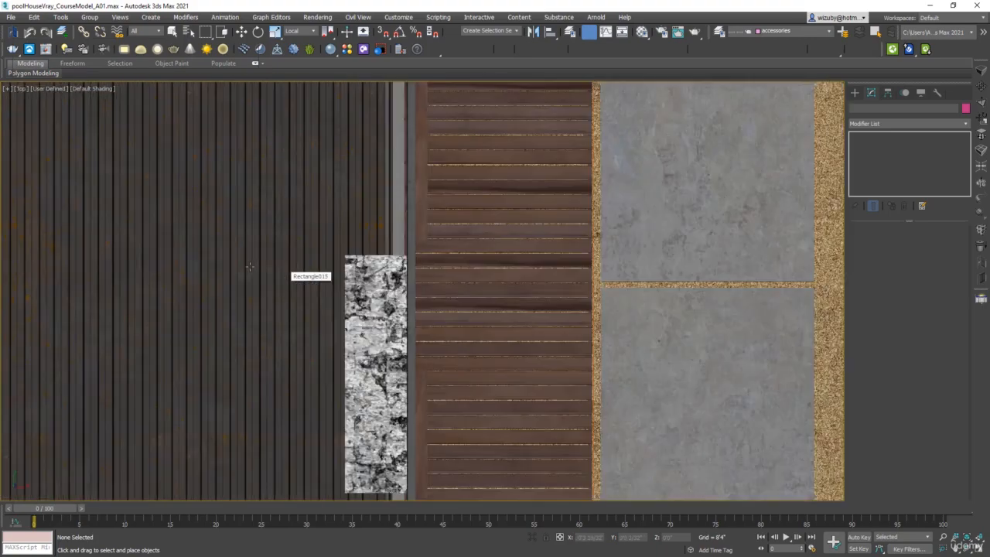
pyautogui.press('F3')
pyautogui.scroll(2, 251, 279)
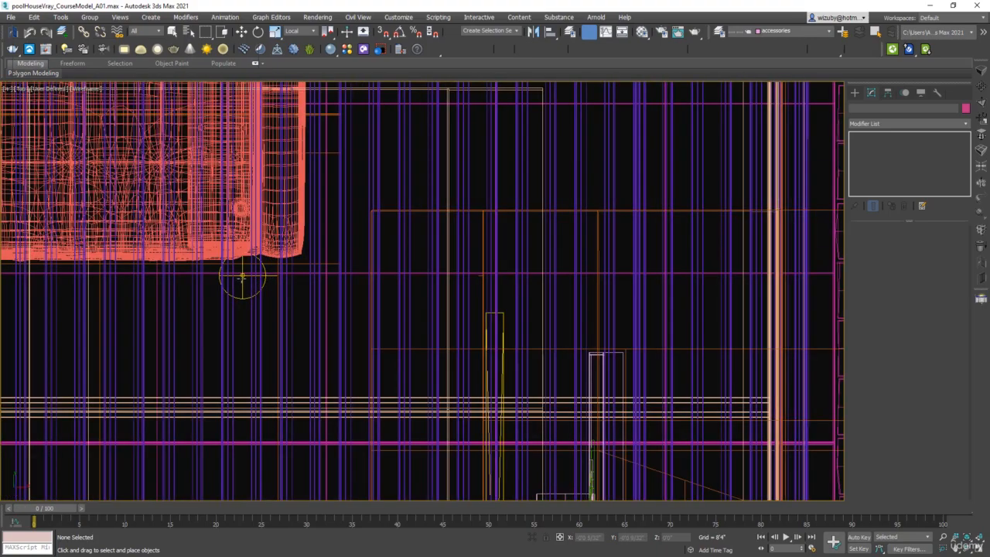
pyautogui.click(242, 276)
pyautogui.scroll(-8, 243, 276)
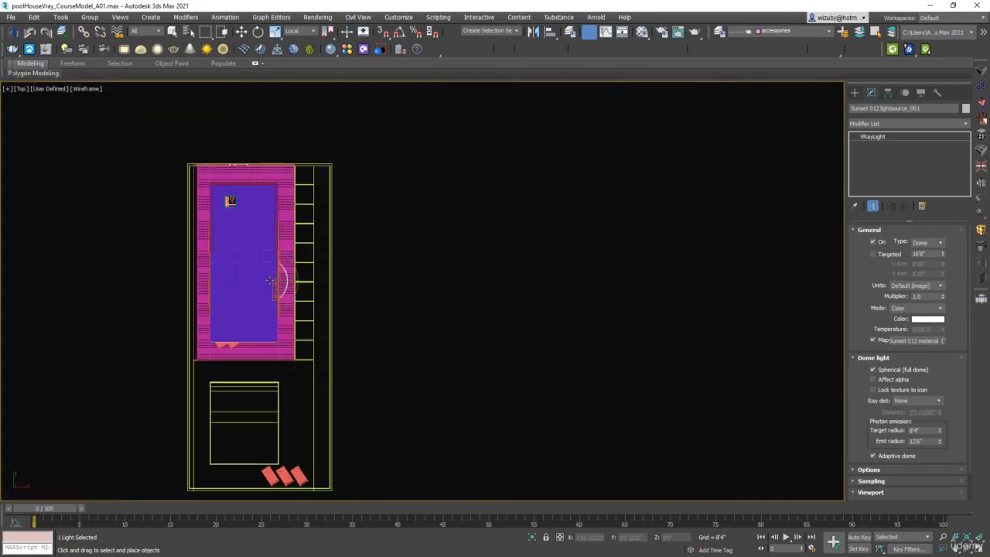
pyautogui.press('w')
pyautogui.moveTo(270, 280); pyautogui.dragTo(538, 267)
pyautogui.press('F3')
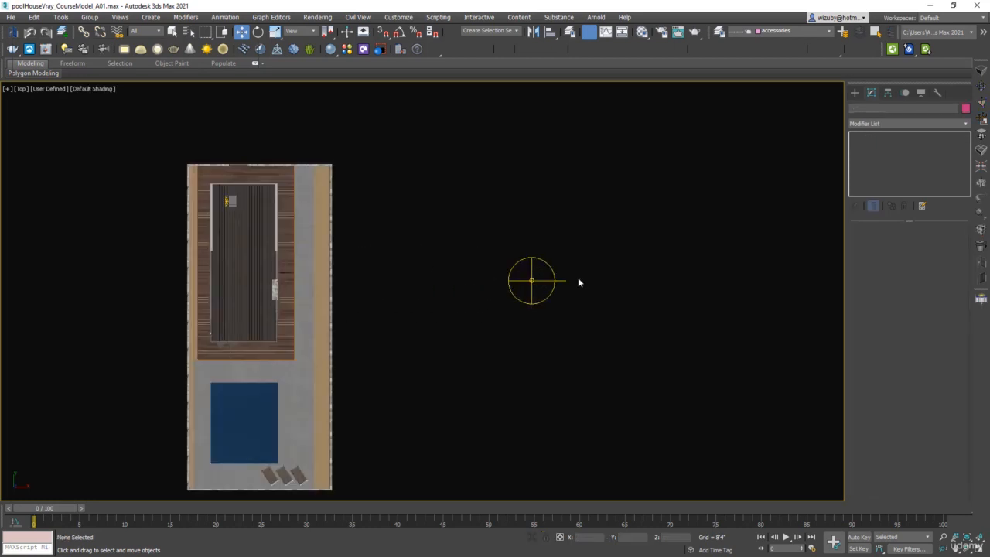
# Step: Select the dome light and enable Lock texture to icon
pyautogui.moveTo(562, 338); pyautogui.dragTo(463, 225)
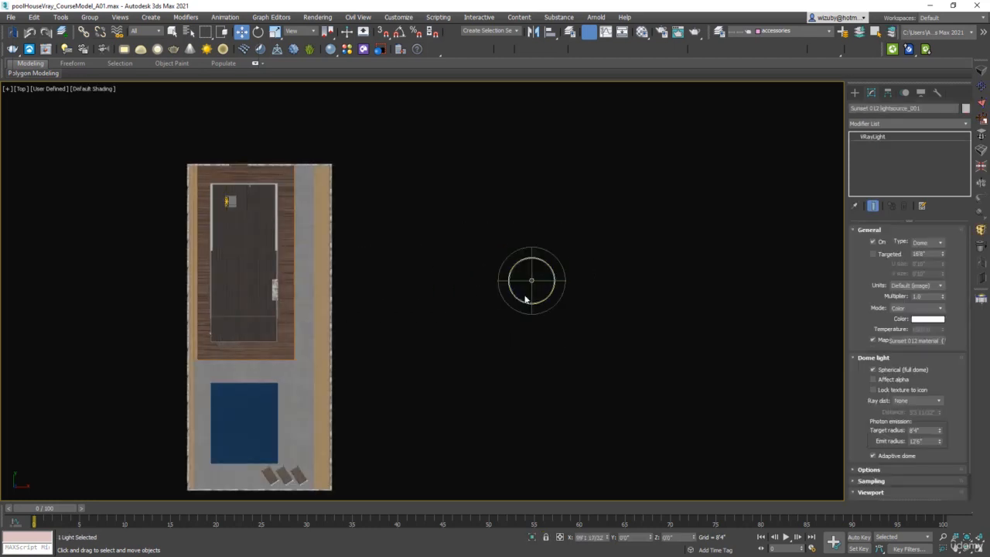
pyautogui.scroll(4, 530, 285)
pyautogui.scroll(-6, 592, 289)
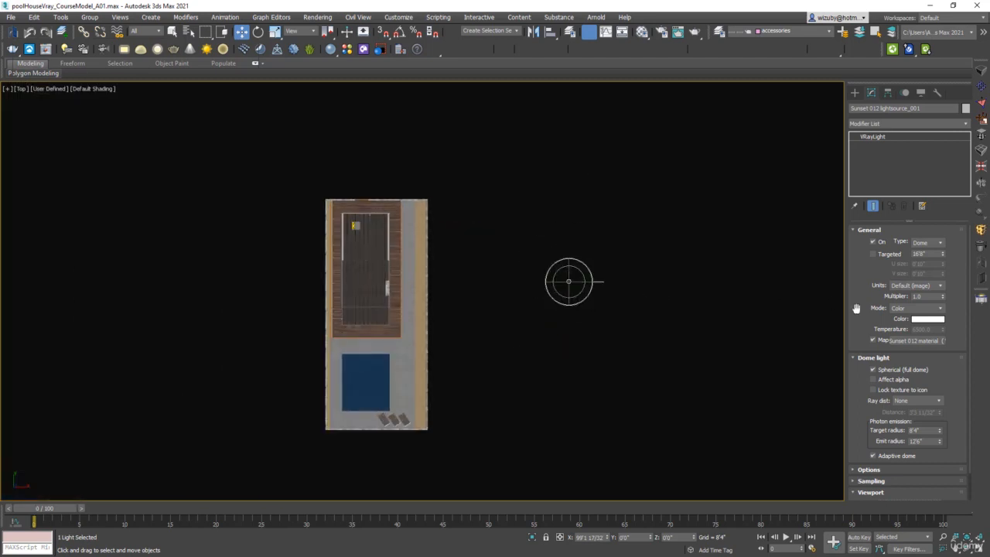
pyautogui.click(872, 369)
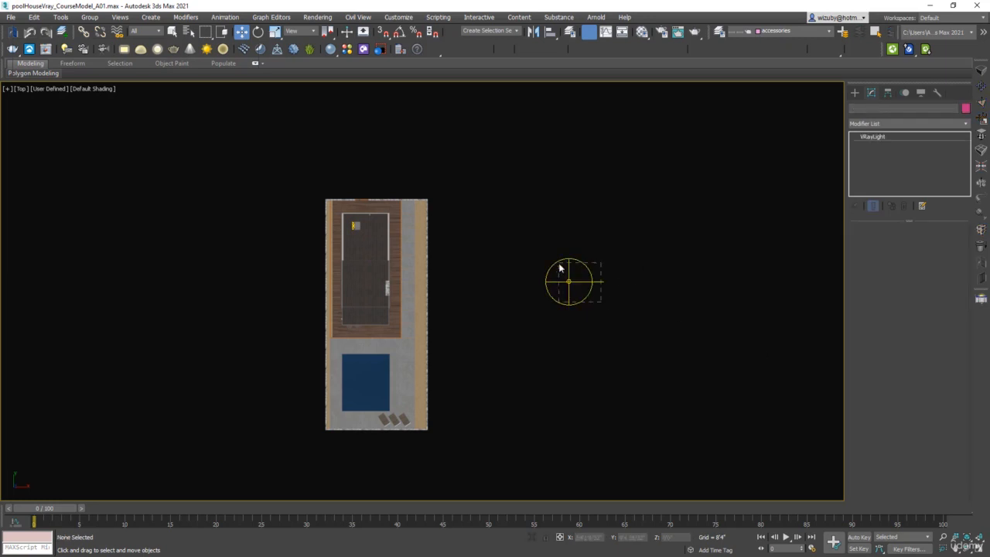
# Step: Open the Material Editor and instance the dome light's Sunset 012 map into an empty sample slot
pyautogui.scroll(5, 577, 267)
pyautogui.click(622, 32)
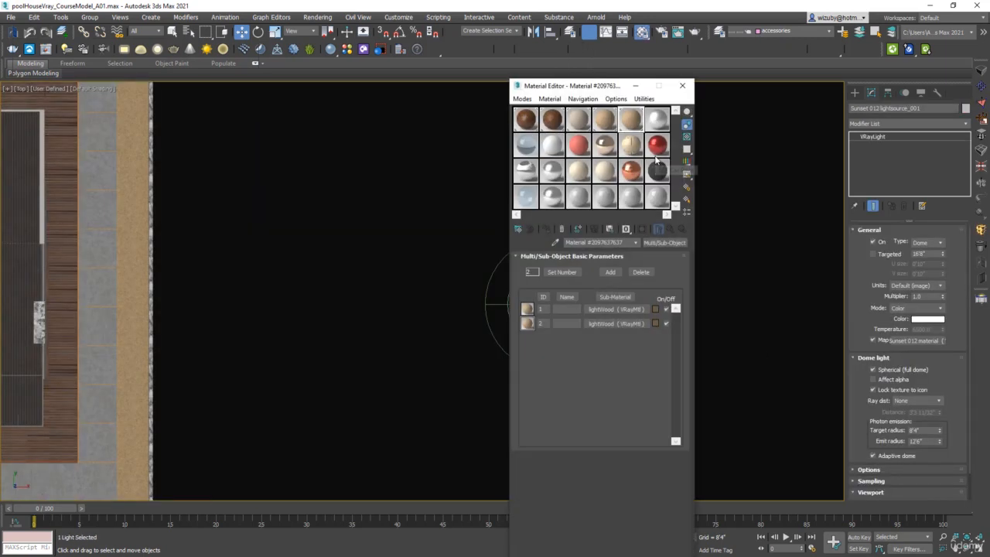
pyautogui.moveTo(602, 94); pyautogui.dragTo(303, 93)
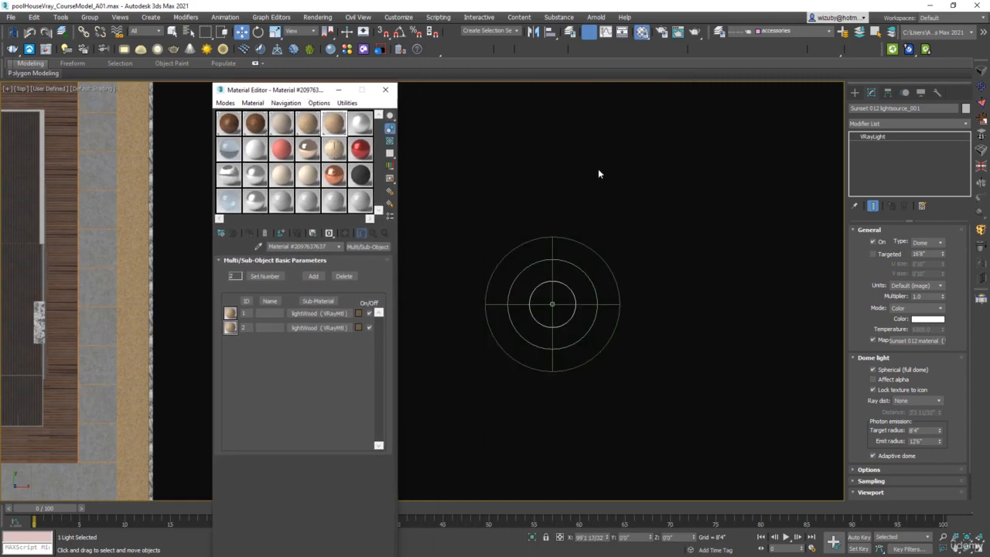
pyautogui.click(625, 244)
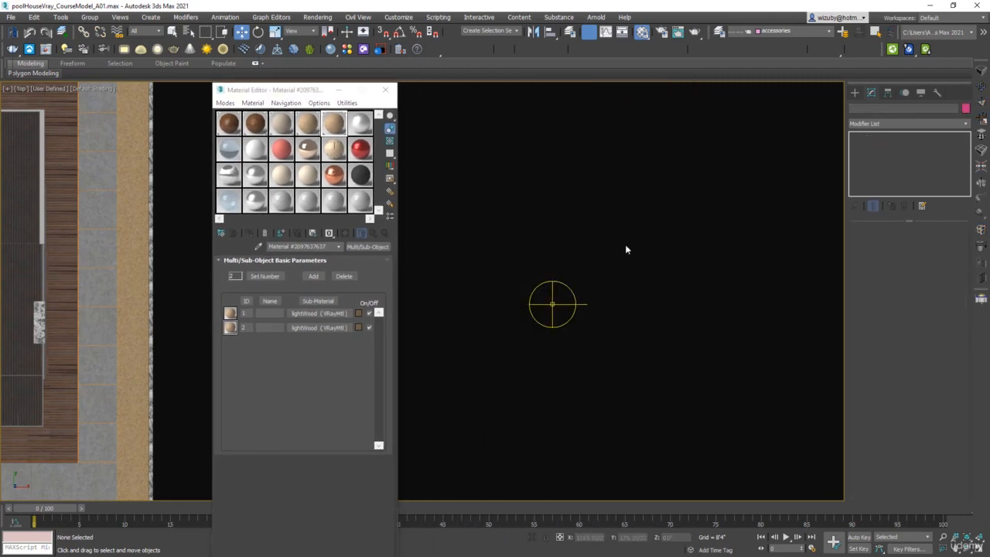
pyautogui.click(575, 304)
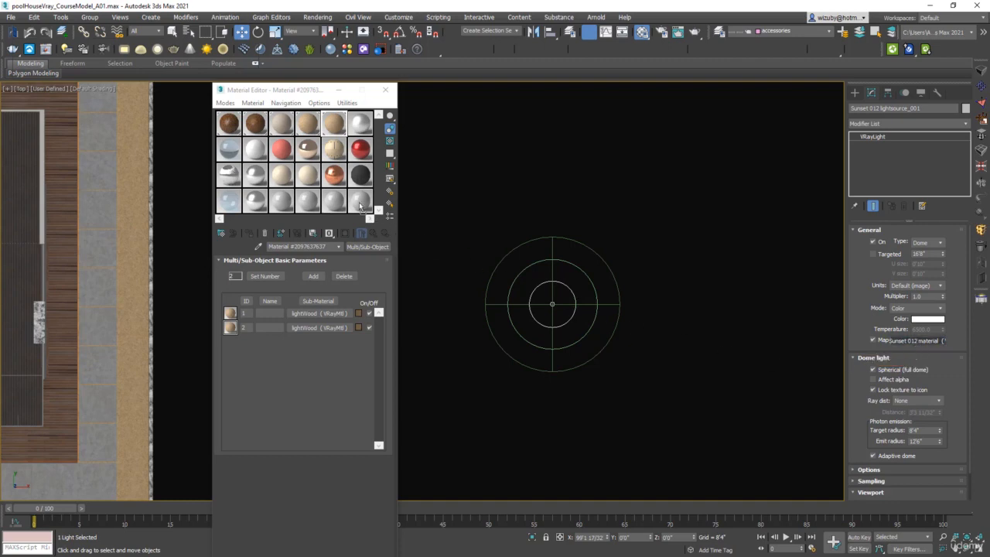
pyautogui.moveTo(916, 341); pyautogui.dragTo(359, 206)
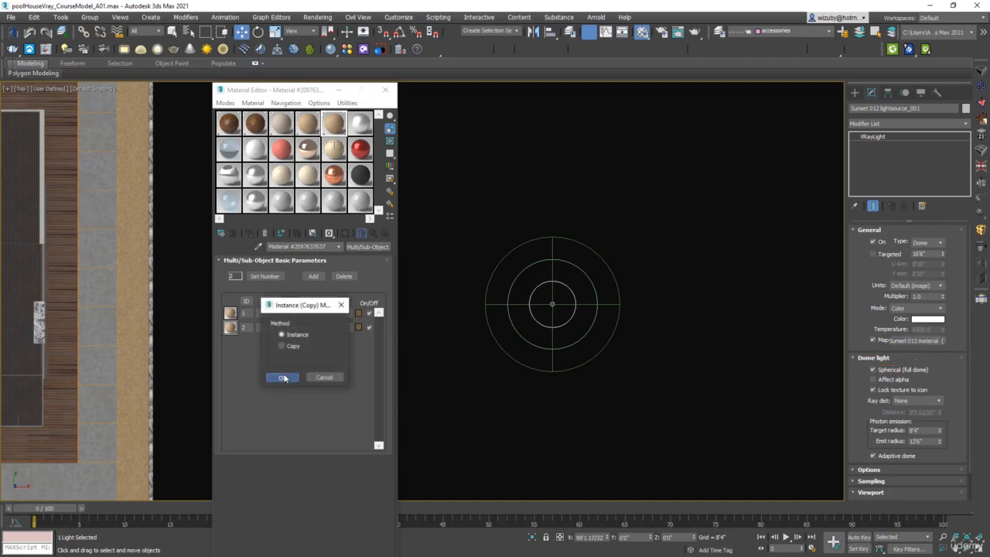
pyautogui.click(284, 377)
pyautogui.click(368, 210)
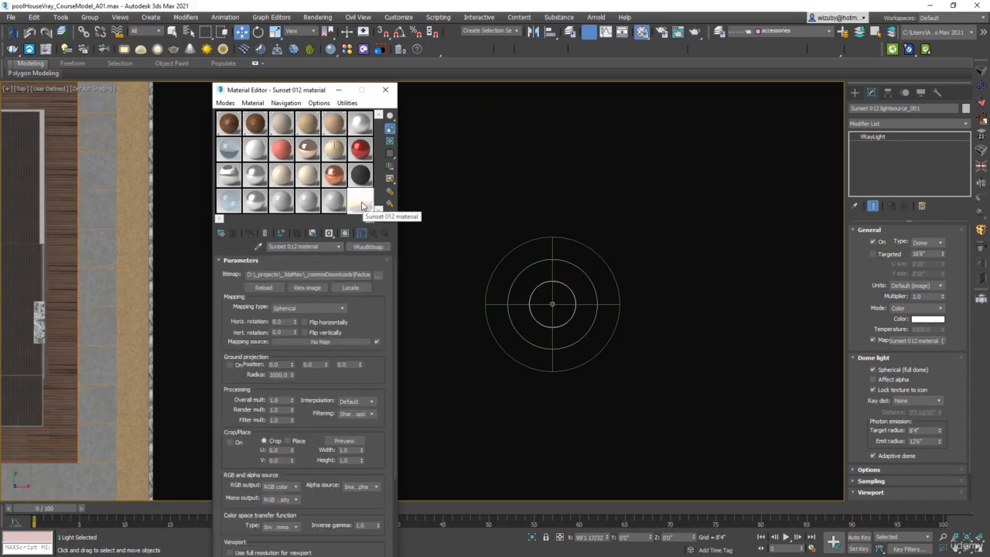
pyautogui.doubleClick(366, 206)
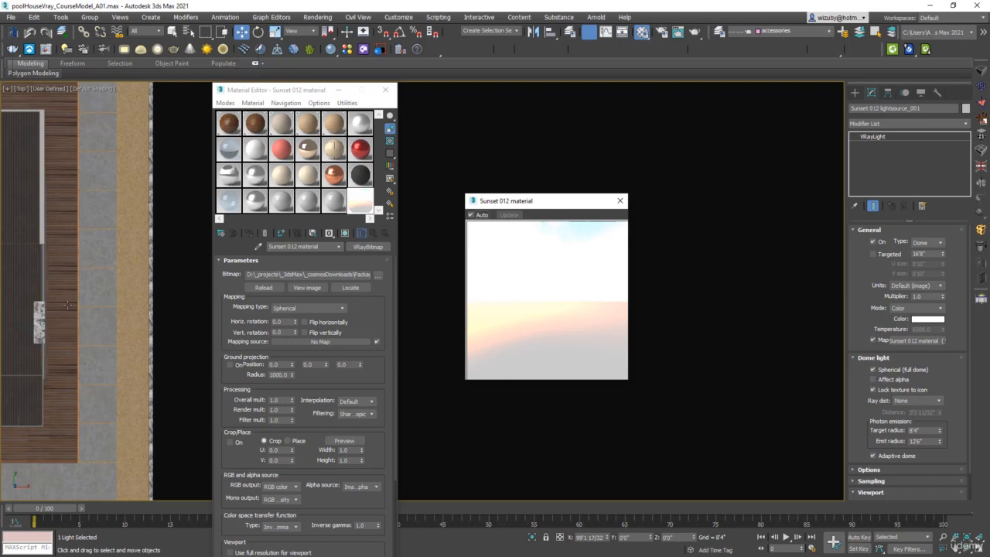
# Step: Set the HDRI map's Overall multiplier to 0.2
pyautogui.moveTo(53, 308); pyautogui.dragTo(165, 289, button='middle')
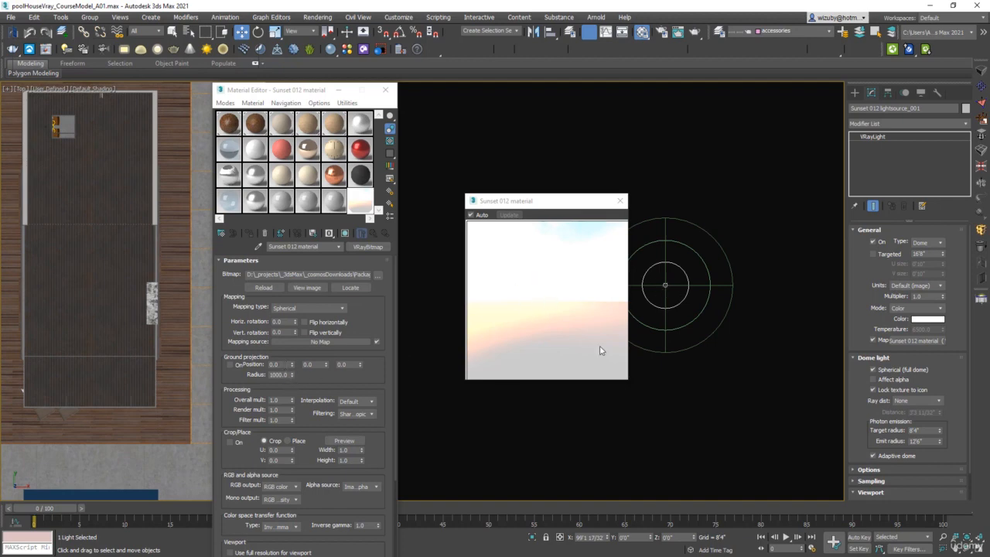
pyautogui.click(283, 400)
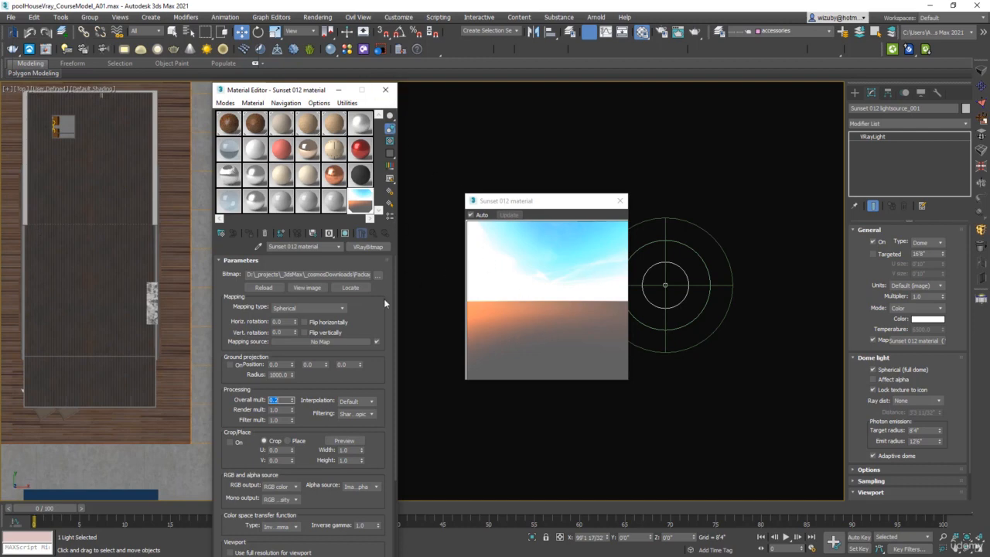
# Step: View the full Sunset 012 HDRI image in the preview window, then close it
pyautogui.click(312, 287)
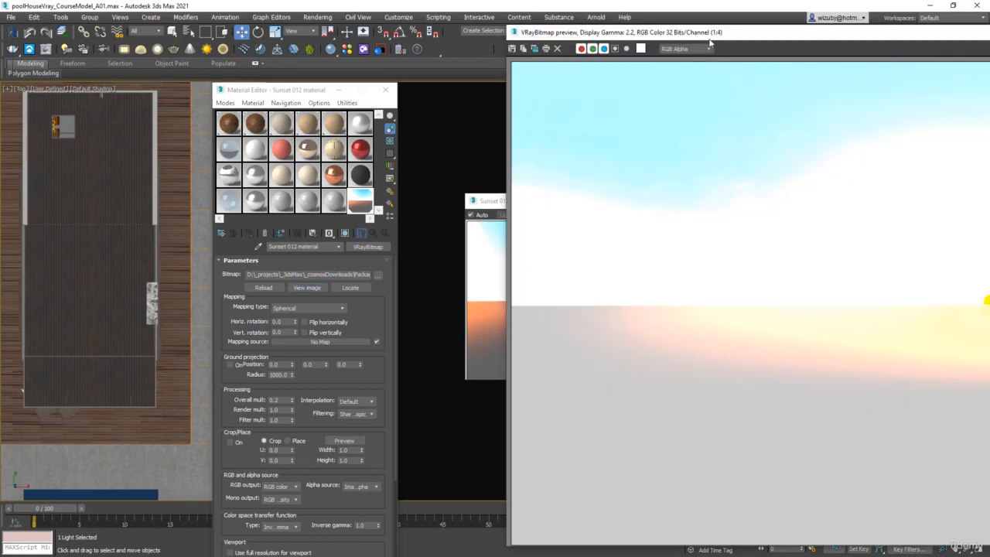
pyautogui.moveTo(710, 45); pyautogui.dragTo(301, 47)
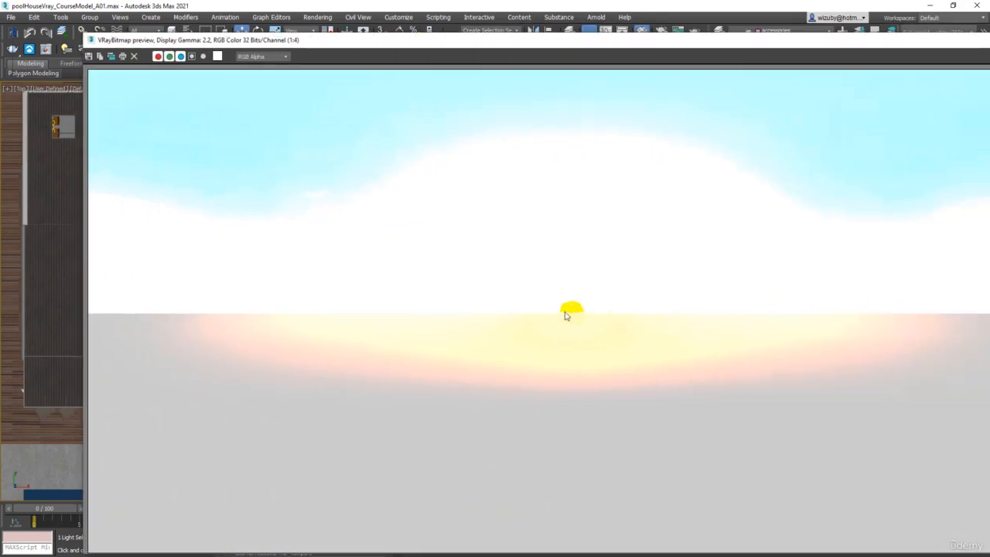
pyautogui.moveTo(948, 41); pyautogui.dragTo(749, 58)
pyautogui.click(839, 58)
pyautogui.click(693, 227)
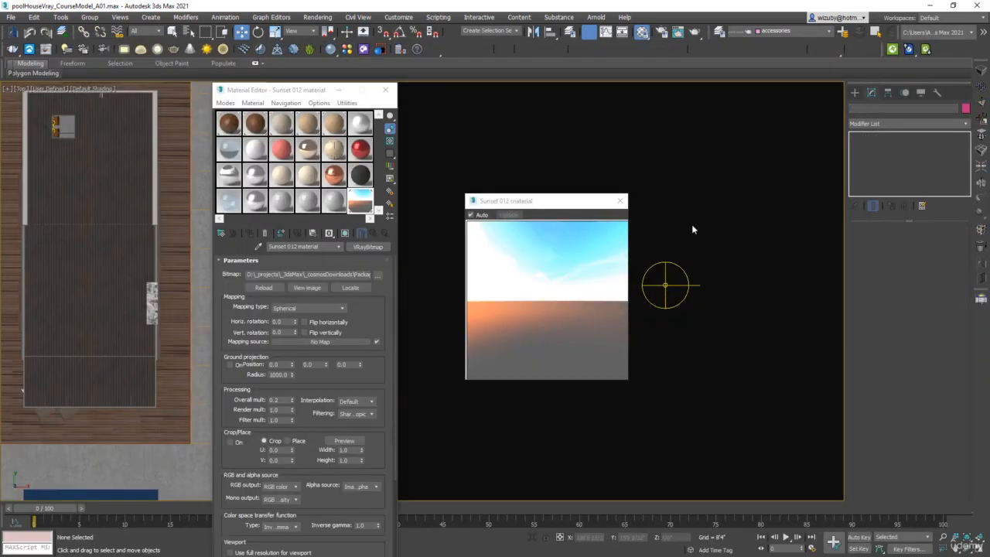
# Step: Rotate the dome light in the top view to orient the sunset HDRI
pyautogui.click(671, 286)
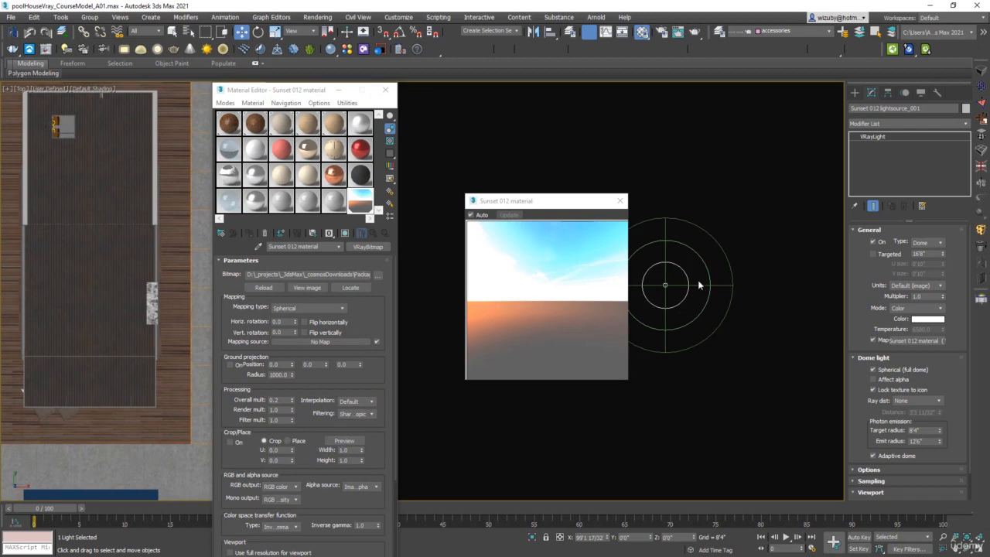
pyautogui.click(711, 284)
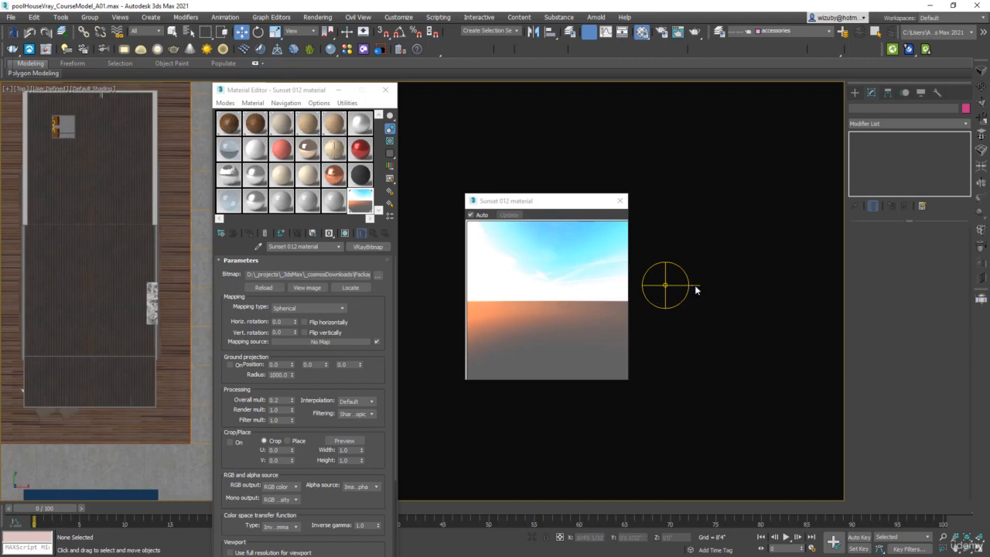
pyautogui.click(656, 304)
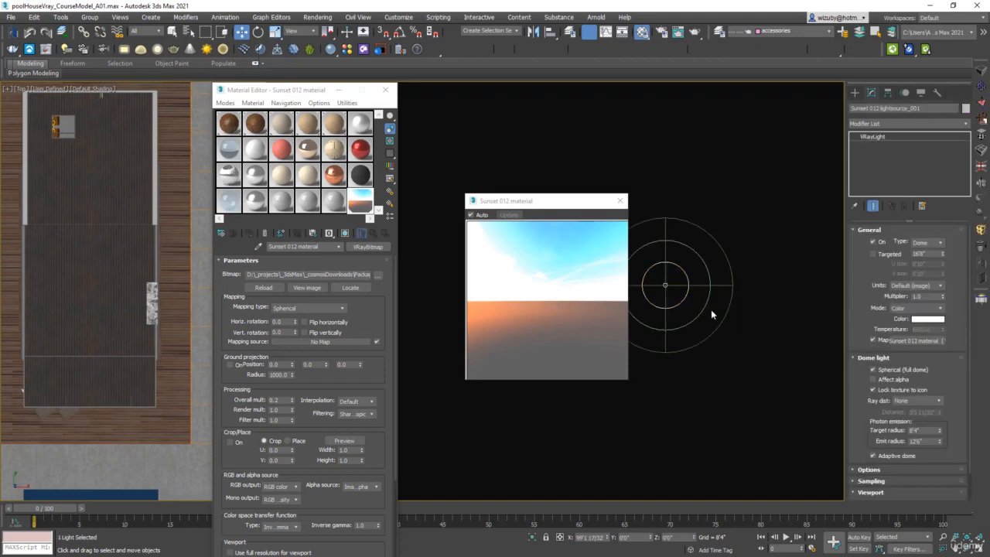
pyautogui.click(684, 292)
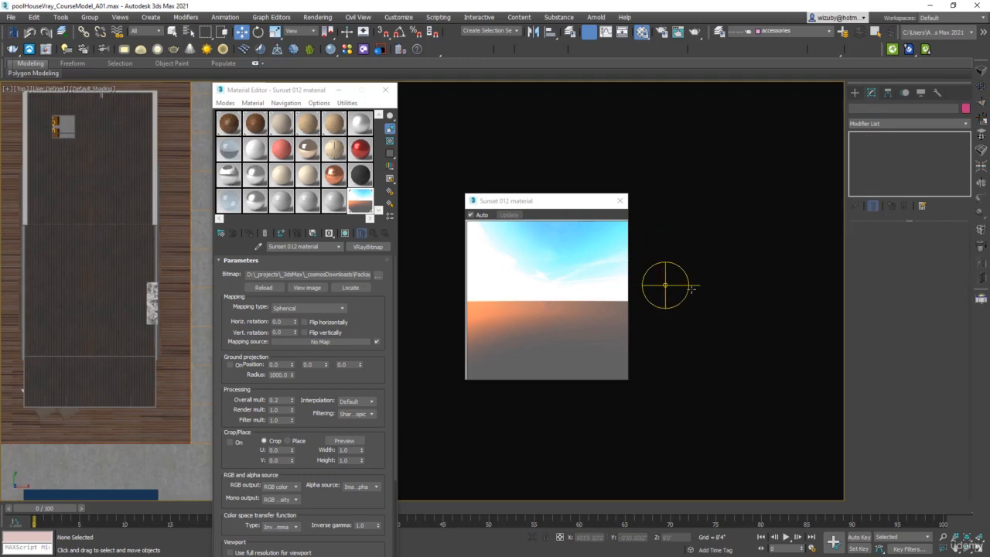
pyautogui.click(665, 286)
pyautogui.scroll(-3, 703, 290)
pyautogui.press('e')
pyautogui.press('space')
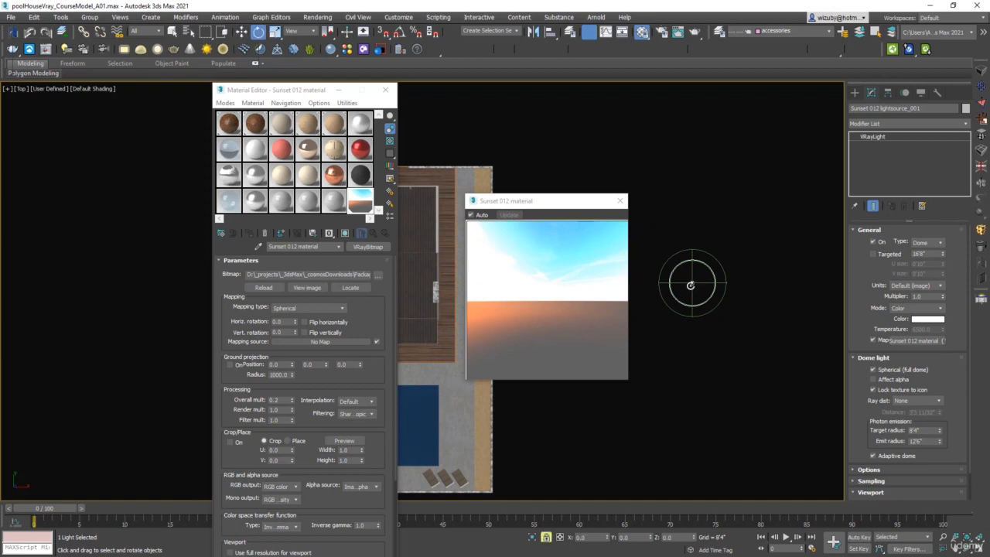
pyautogui.moveTo(690, 284); pyautogui.dragTo(656, 283)
pyautogui.press('space')
# Step: Reselect the dome light, open the HDRI map's horizontal rotation field, and close the Material Editor
pyautogui.click(717, 308)
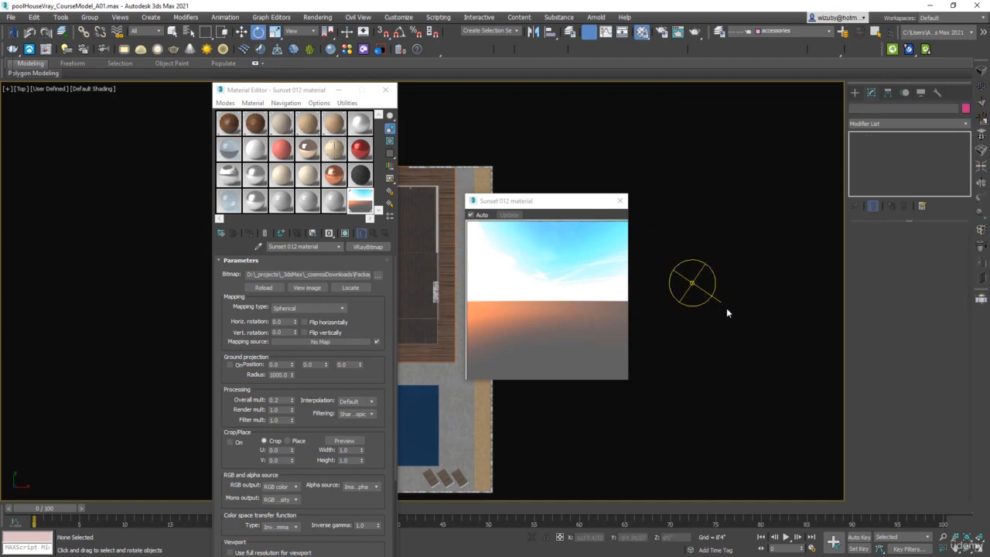
pyautogui.click(692, 284)
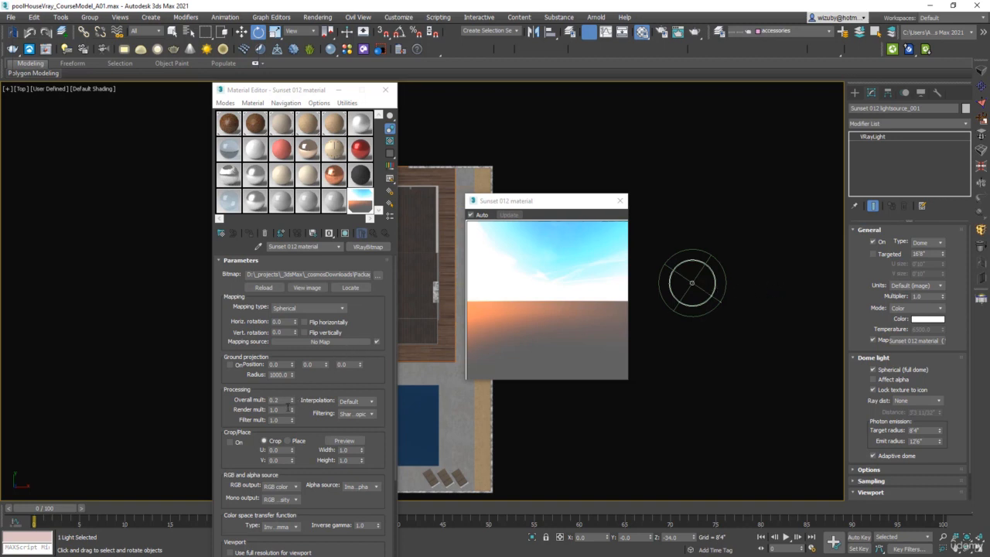
pyautogui.click(274, 322)
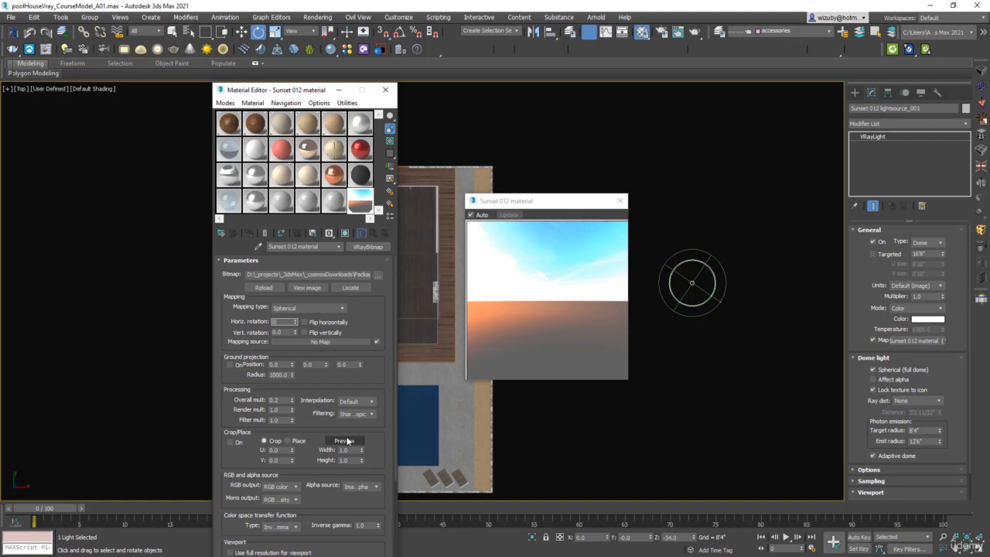
pyautogui.click(385, 90)
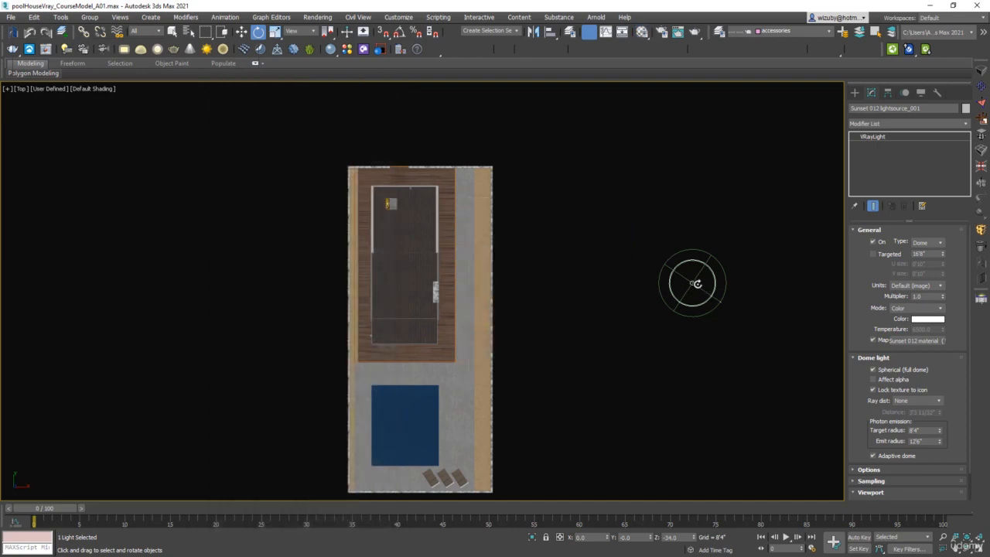
# Step: Rotate the dome light further and move it beside the pool house
pyautogui.moveTo(696, 283); pyautogui.dragTo(645, 333)
pyautogui.press('w')
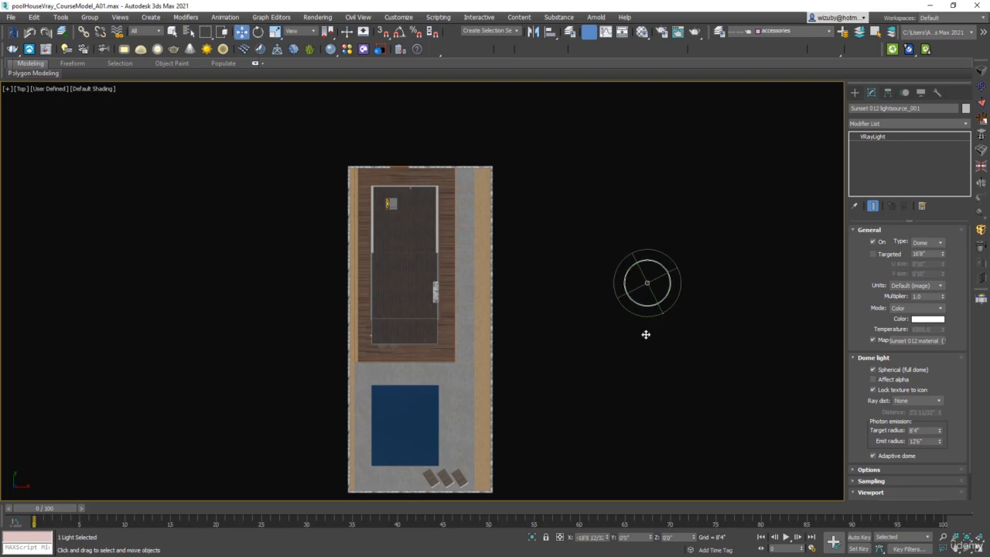
pyautogui.moveTo(647, 283); pyautogui.dragTo(575, 393)
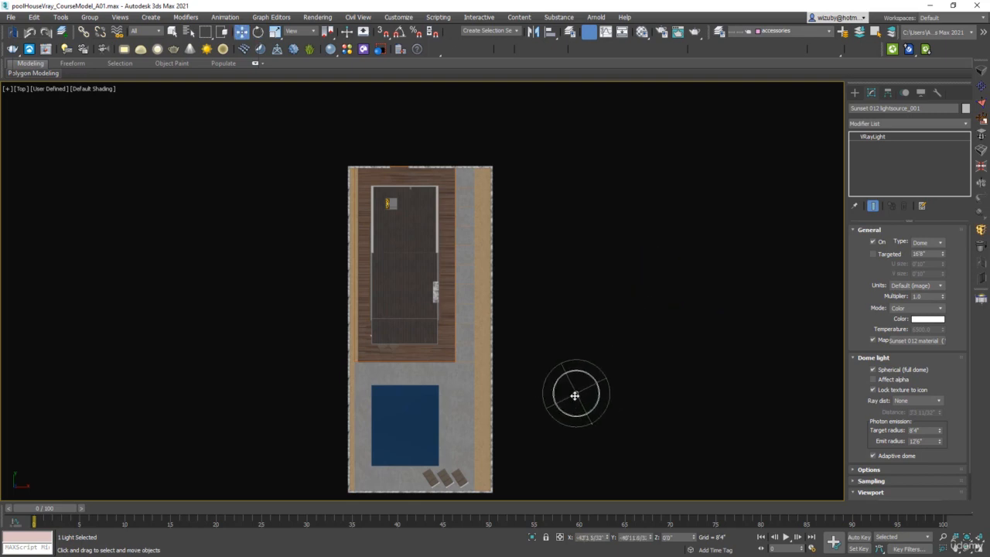
pyautogui.click(636, 374)
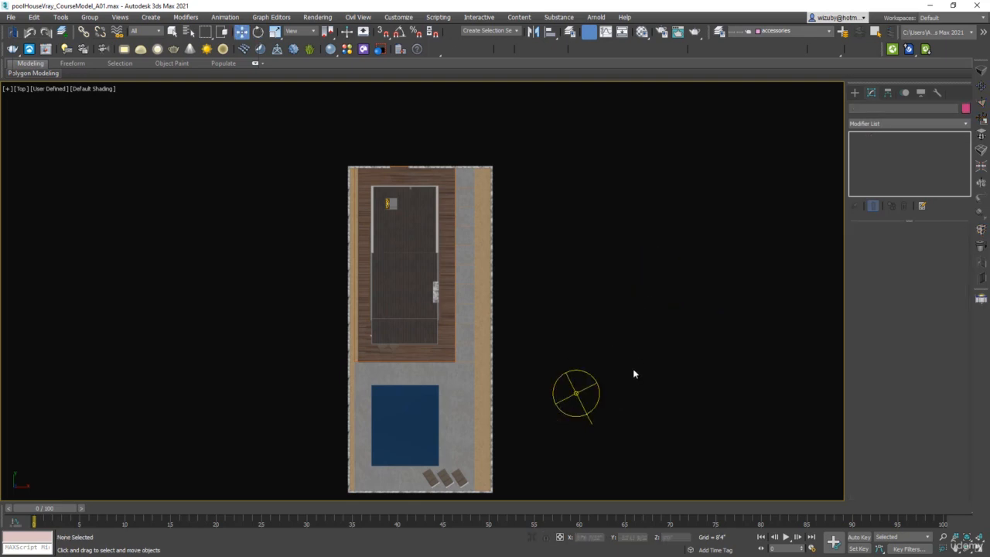
# Step: Start creating a V-Ray physical camera and switch the top view to wireframe
pyautogui.click(855, 94)
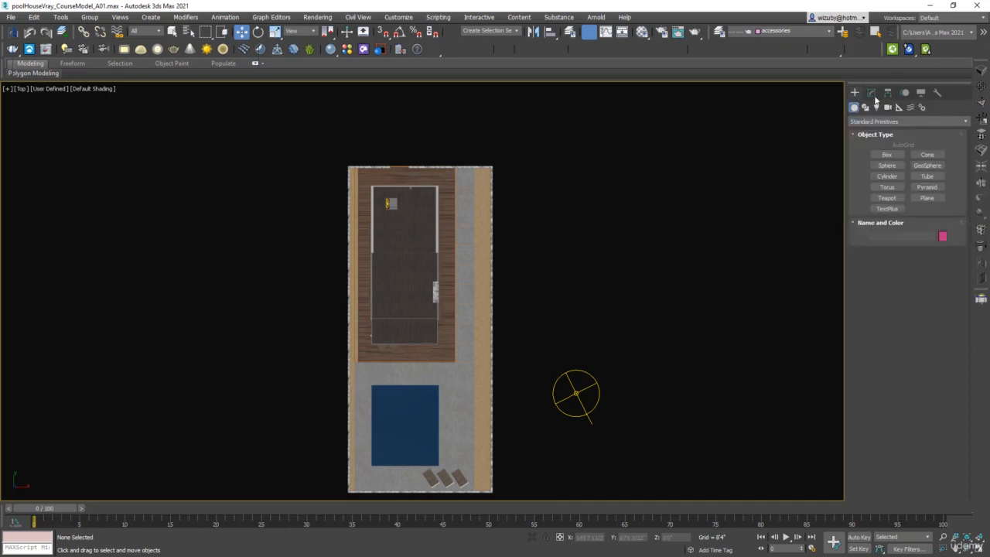
pyautogui.click(887, 107)
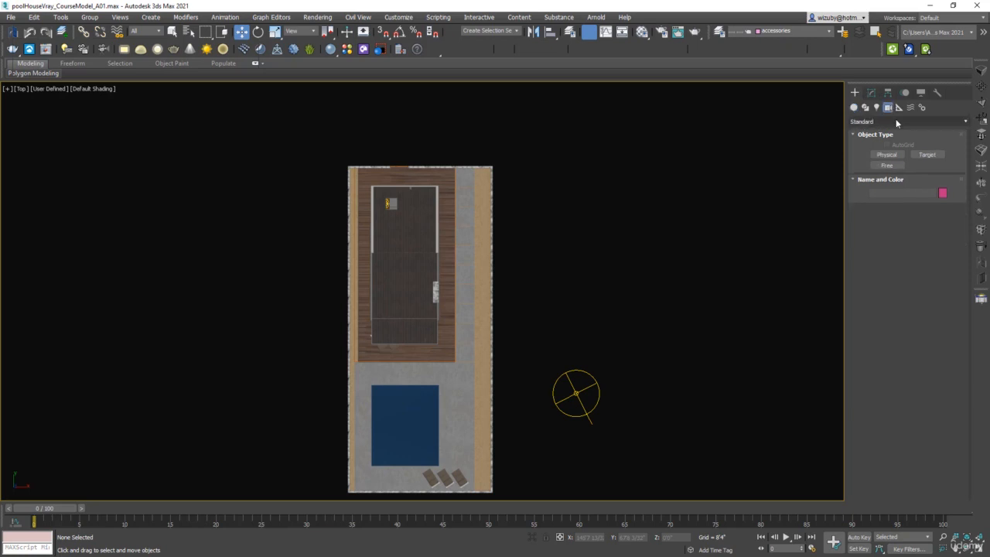
pyautogui.click(896, 120)
pyautogui.click(877, 142)
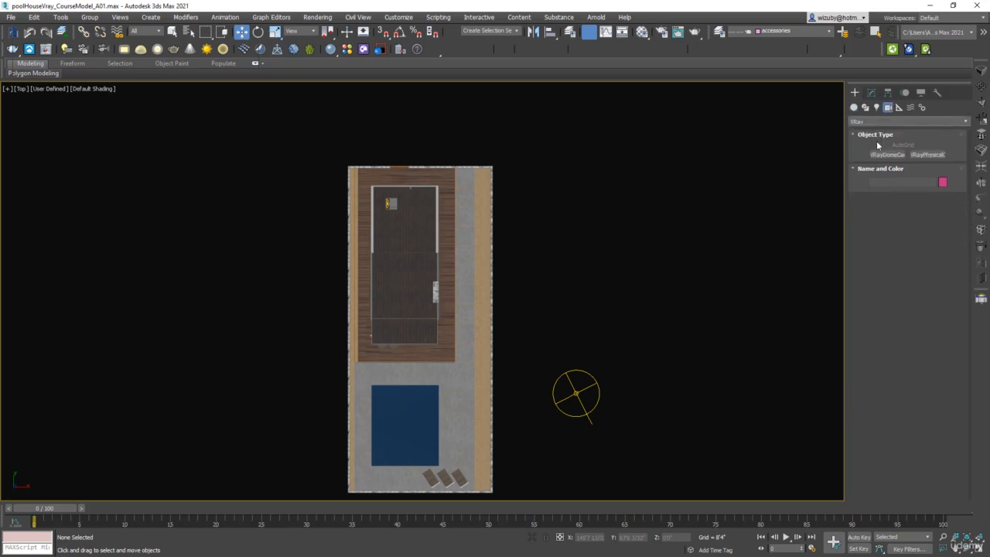
pyautogui.click(928, 154)
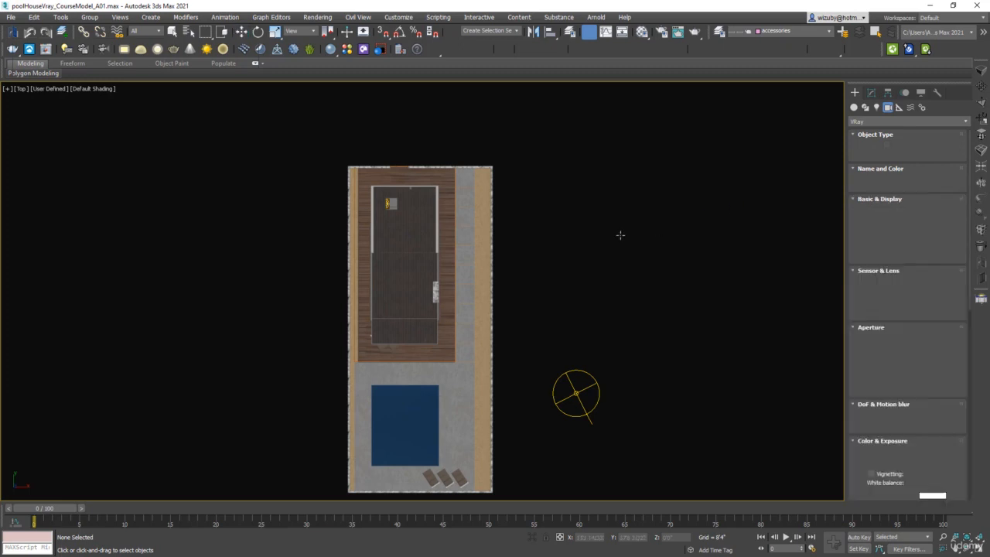
pyautogui.press('F3')
pyautogui.scroll(4, 398, 327)
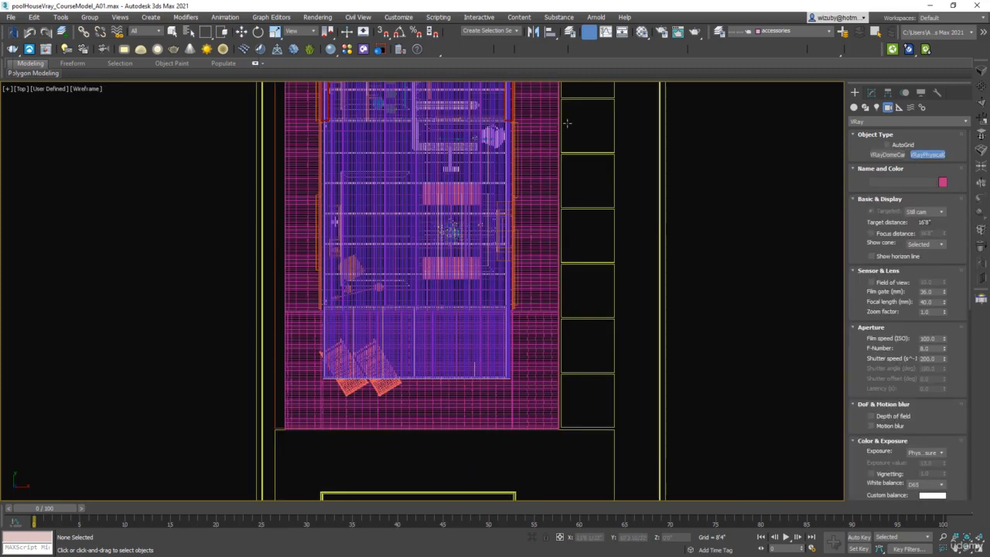
# Step: Hide the 100 roof and 100 structure layers in the Layer Explorer and return to shaded display
pyautogui.click(570, 32)
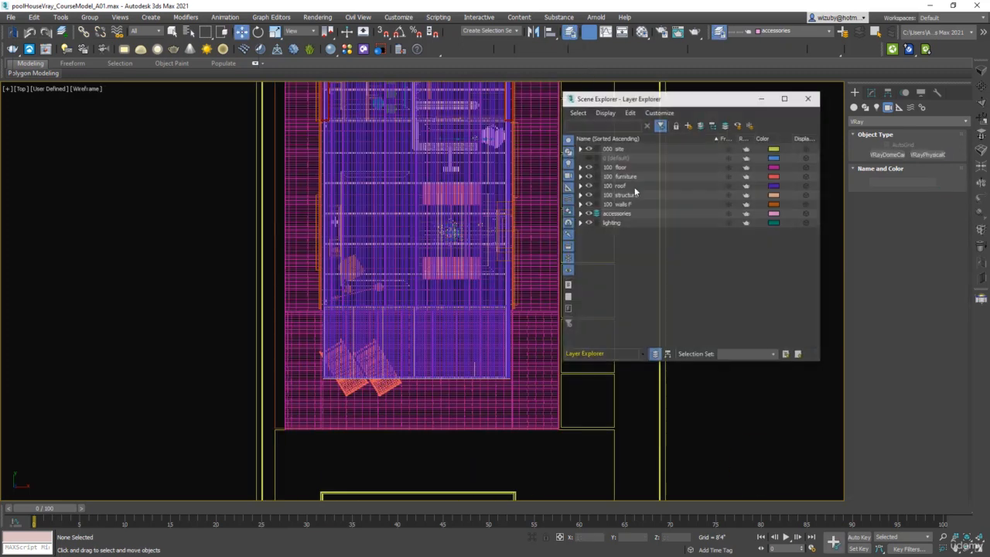
pyautogui.click(588, 186)
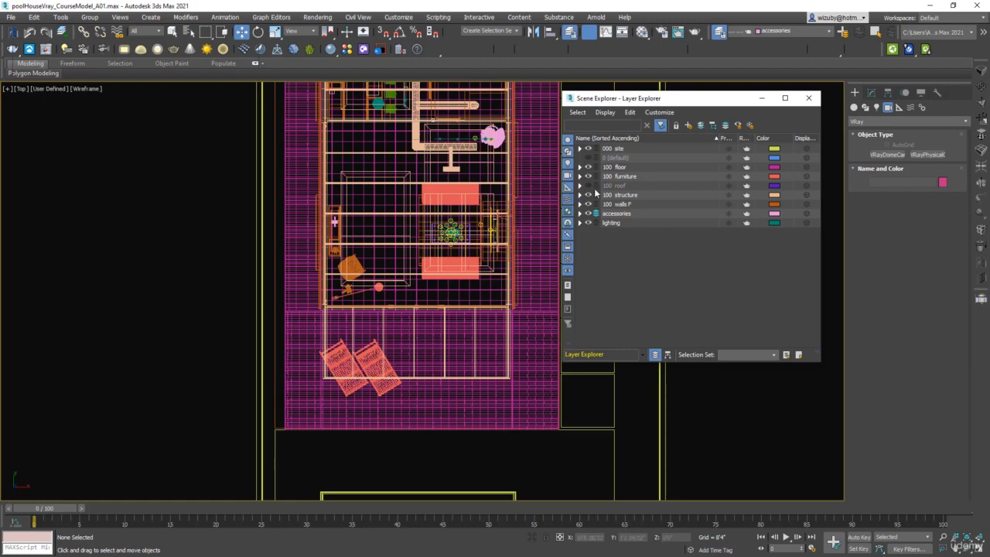
pyautogui.click(587, 195)
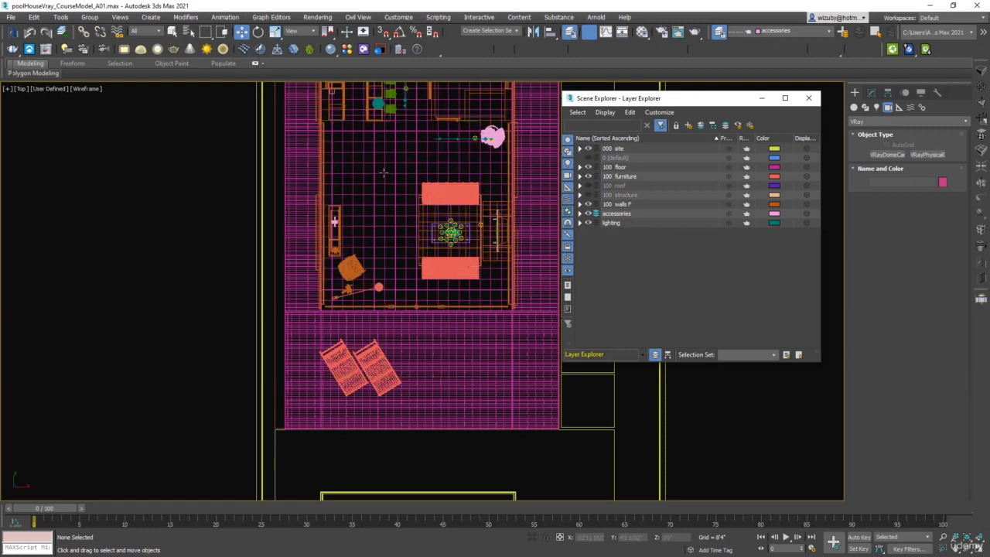
pyautogui.press('F3')
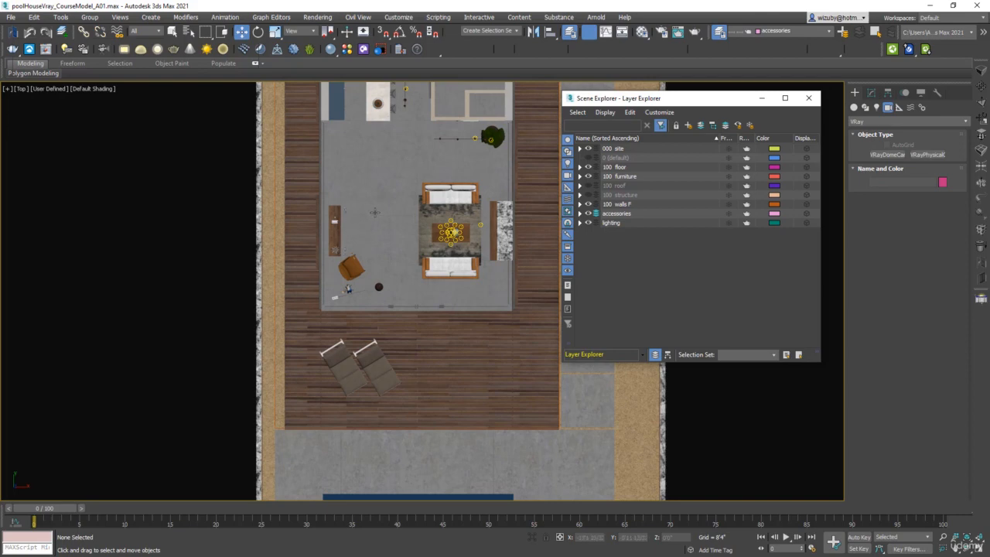
# Step: Place a VRayPhysicalCam in the top view, aimed from the living room toward the deck loungers
pyautogui.click(375, 212)
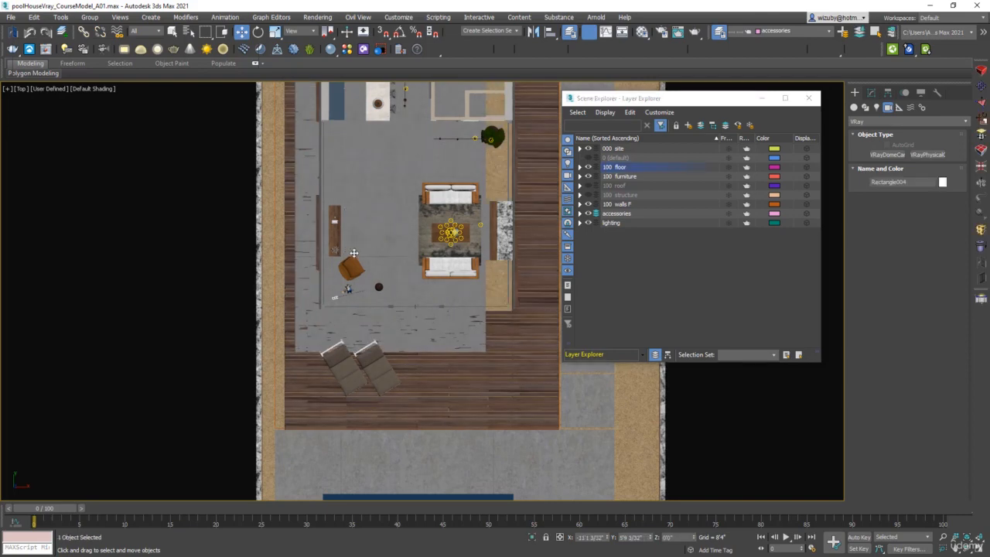
pyautogui.click(927, 154)
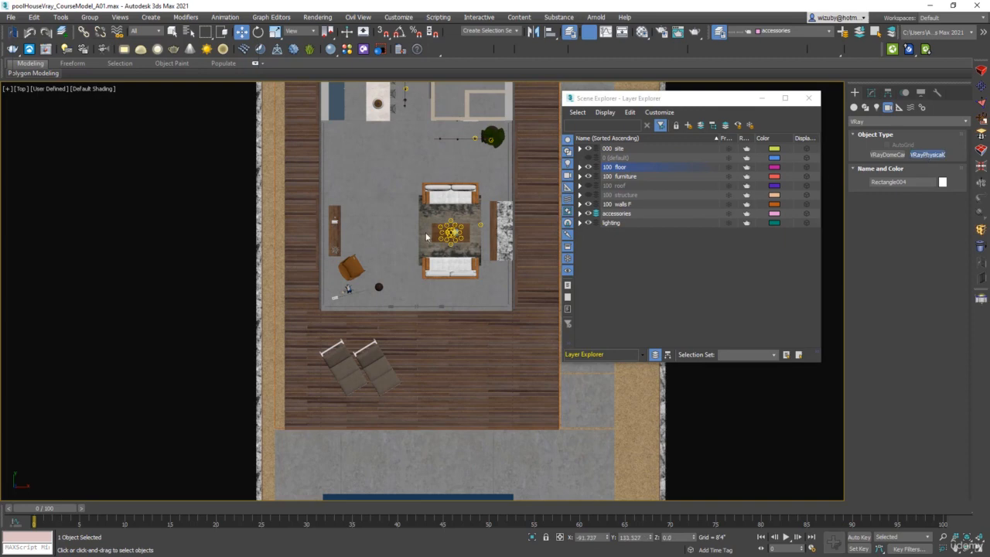
pyautogui.moveTo(378, 193); pyautogui.dragTo(351, 275)
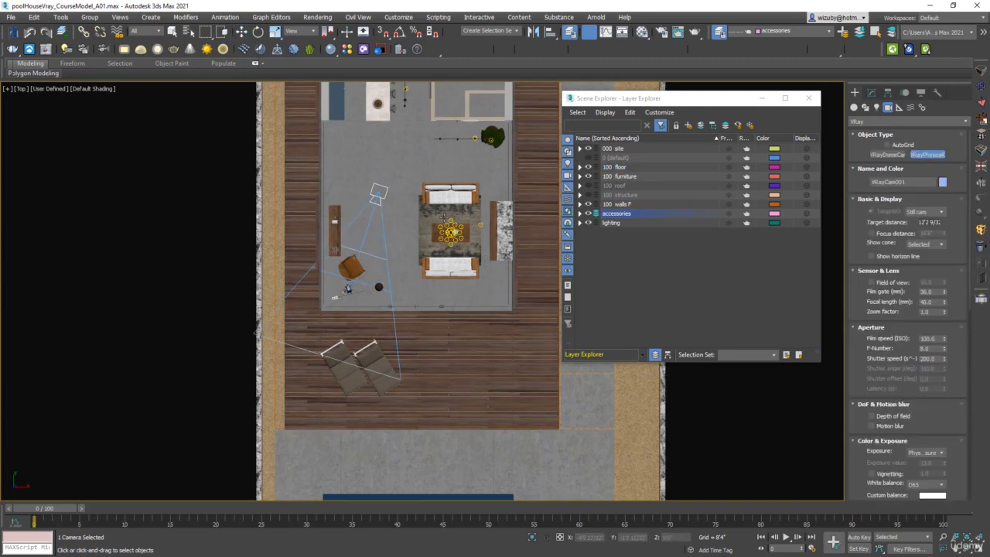
# Step: Raise the camera and its target above the floor in the right view
pyautogui.press('r')
pyautogui.press('F3')
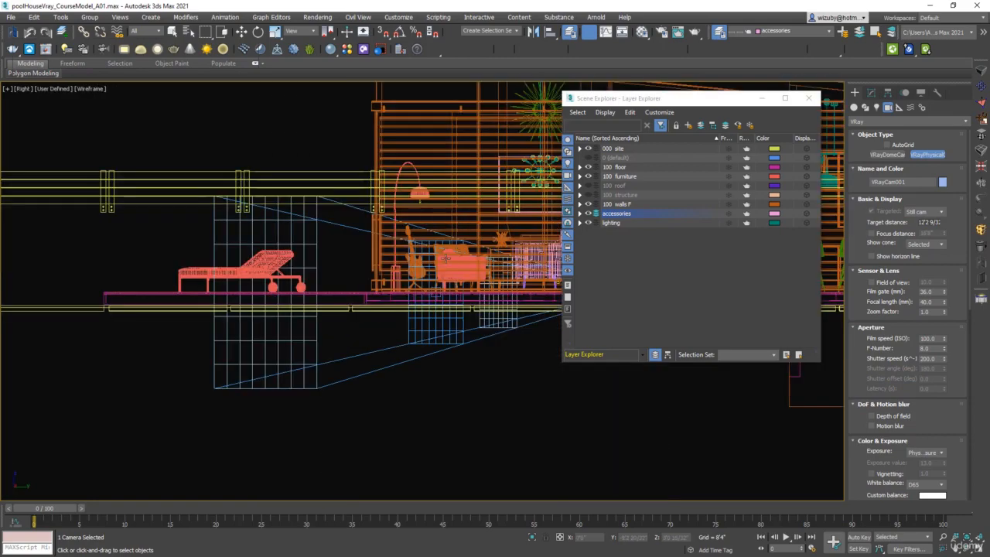
pyautogui.moveTo(447, 252); pyautogui.dragTo(322, 272, button='middle')
pyautogui.press('w')
pyautogui.press('space')
pyautogui.moveTo(492, 314); pyautogui.dragTo(491, 263)
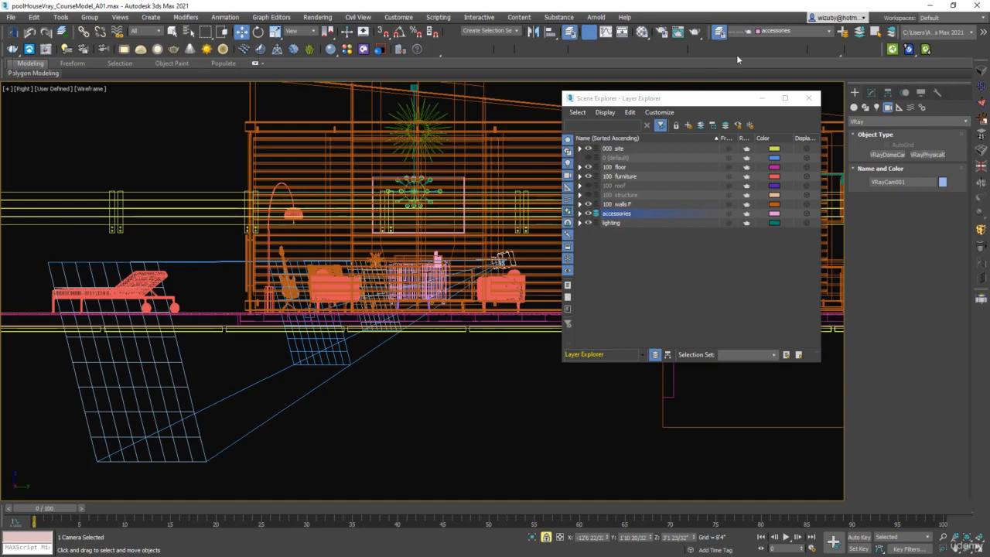
# Step: Close the Layer Explorer and switch the viewport to the camera view in shaded mode
pyautogui.click(808, 98)
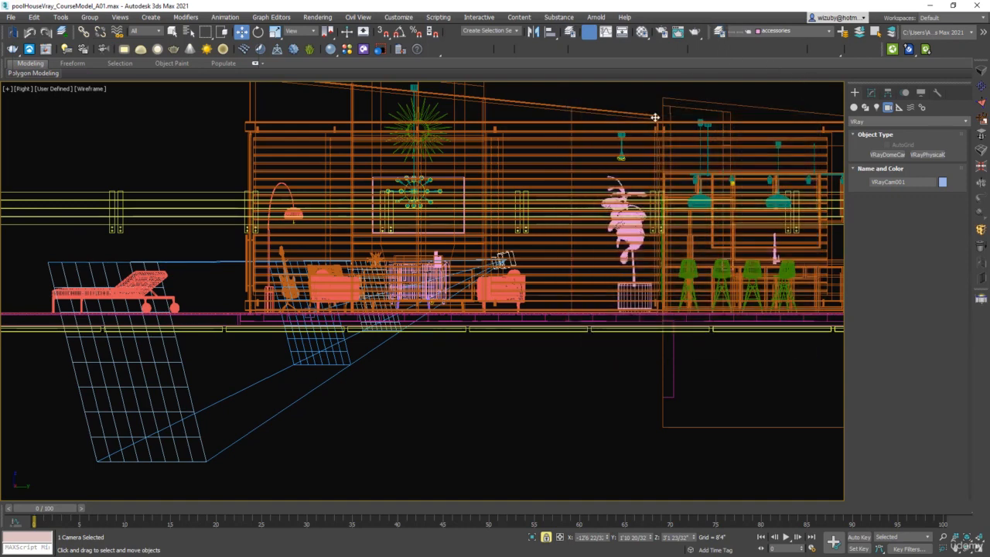
pyautogui.press('c')
pyautogui.press('F3')
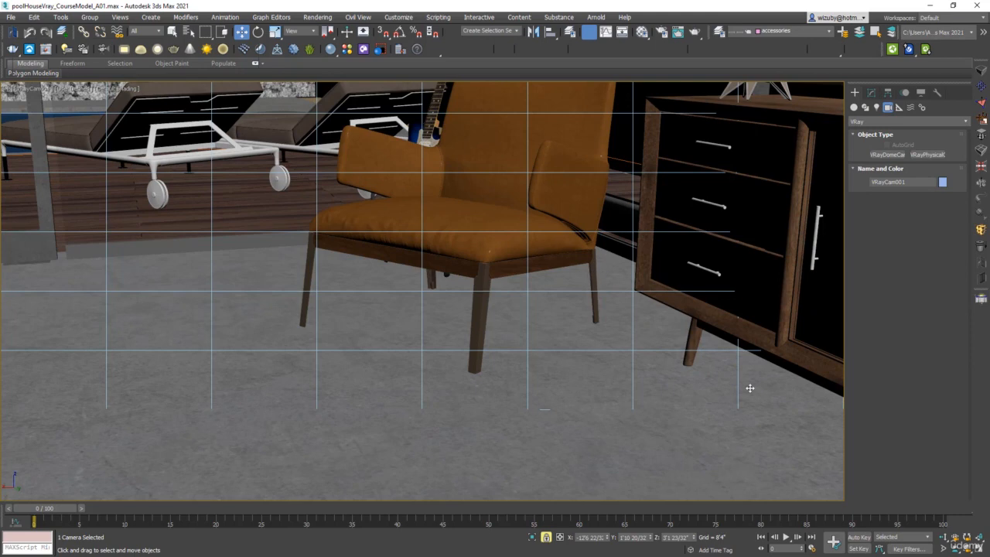
# Step: Reframe the camera view around the armchair and sideboard by trucking and dollying the camera
pyautogui.moveTo(967, 548); pyautogui.dragTo(967, 539)
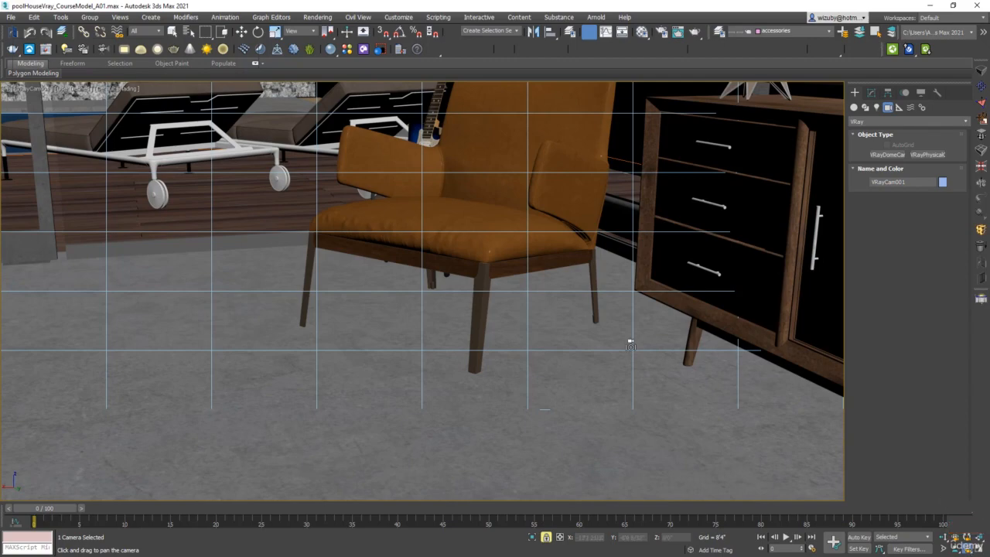
pyautogui.moveTo(629, 340); pyautogui.dragTo(638, 338)
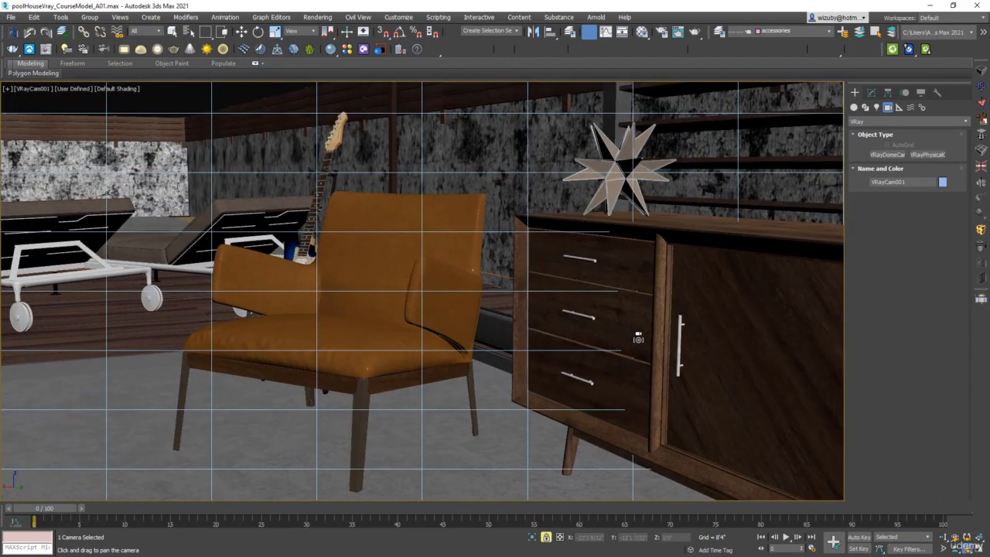
pyautogui.click(957, 549)
pyautogui.click(957, 550)
pyautogui.click(942, 547)
pyautogui.moveTo(444, 374); pyautogui.dragTo(467, 303)
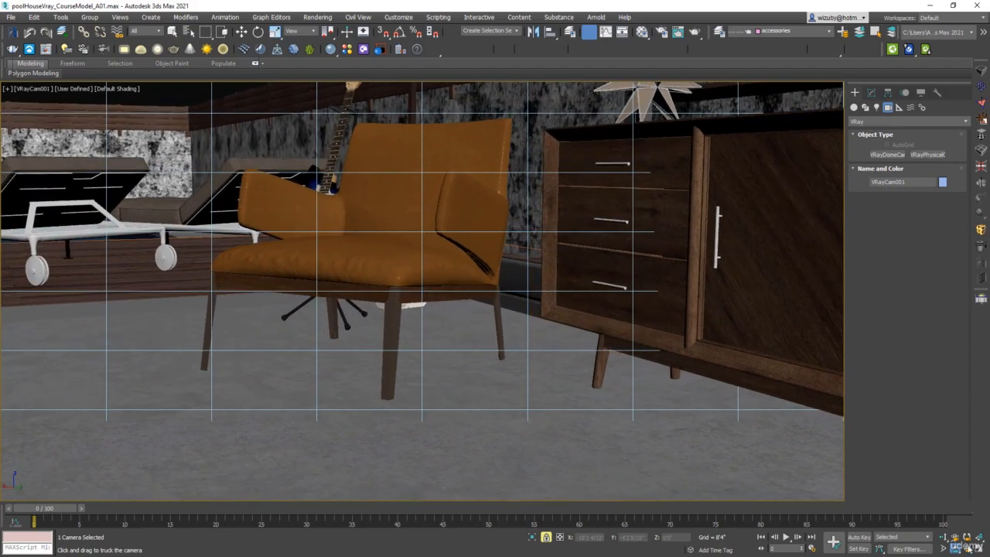
pyautogui.moveTo(968, 548); pyautogui.dragTo(967, 534)
pyautogui.moveTo(480, 292); pyautogui.dragTo(447, 349)
pyautogui.click(956, 548)
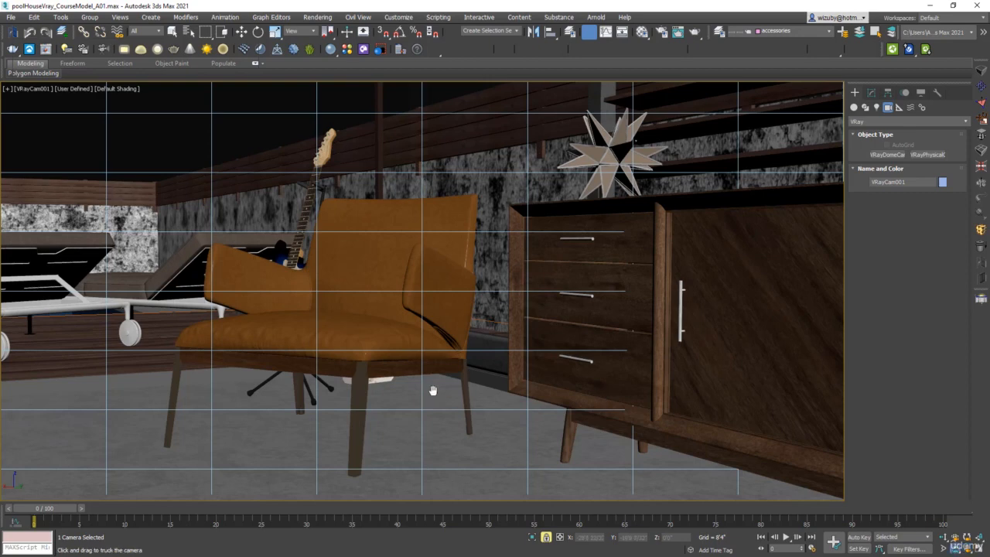
pyautogui.moveTo(433, 391); pyautogui.dragTo(443, 369)
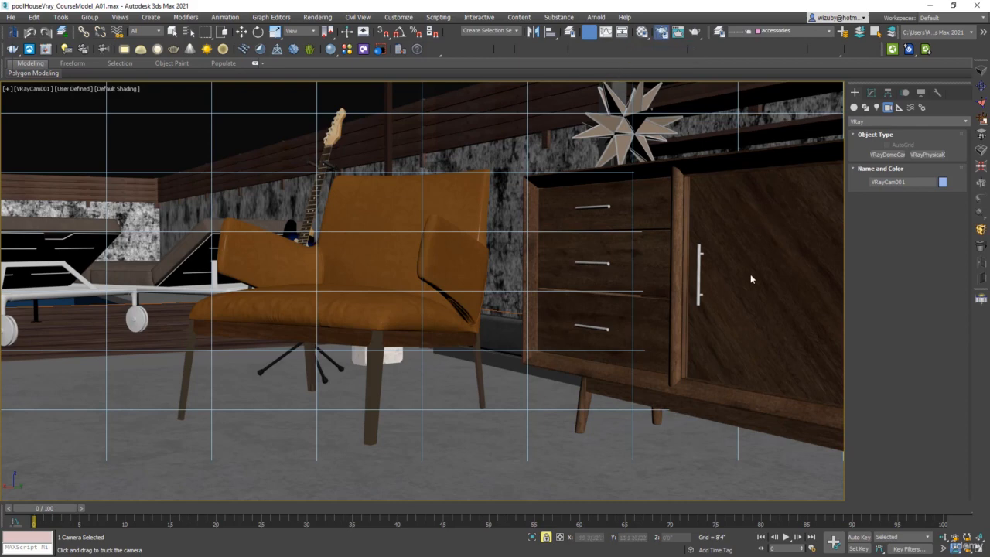
# Step: Open the Render Setup dialog
pyautogui.press('F10')
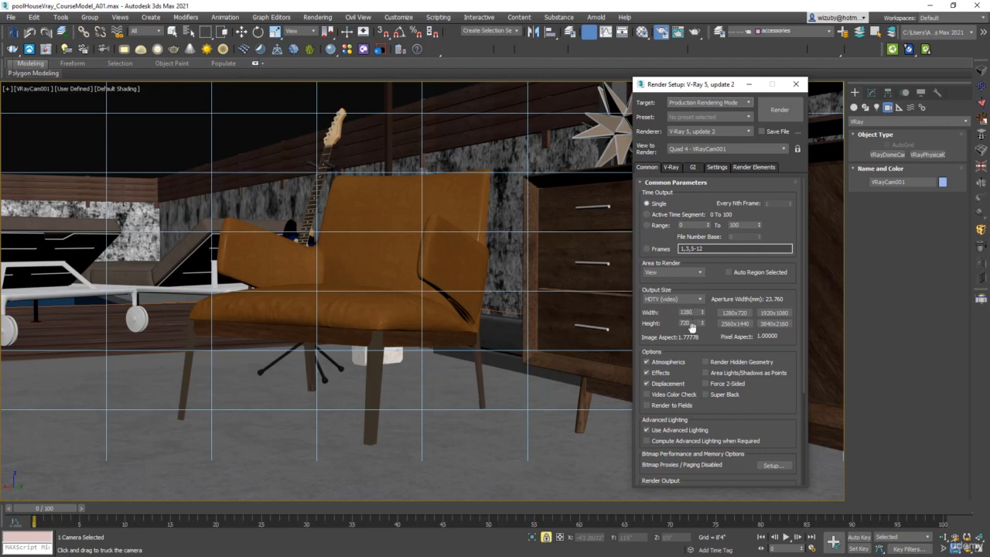
# Step: Close the Render Setup dialog and display safe frames in the camera viewport
pyautogui.click(797, 89)
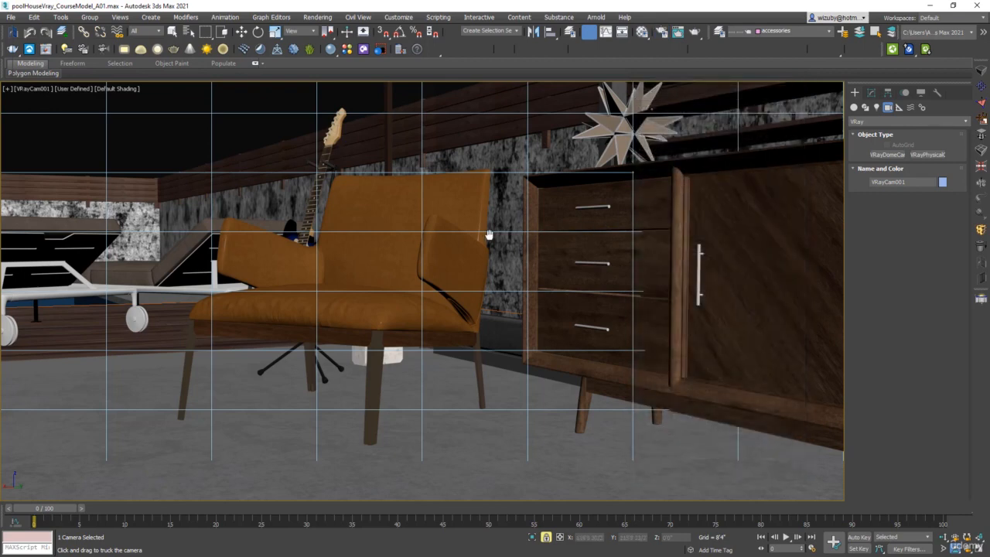
pyautogui.hotkey('shift', 'f')
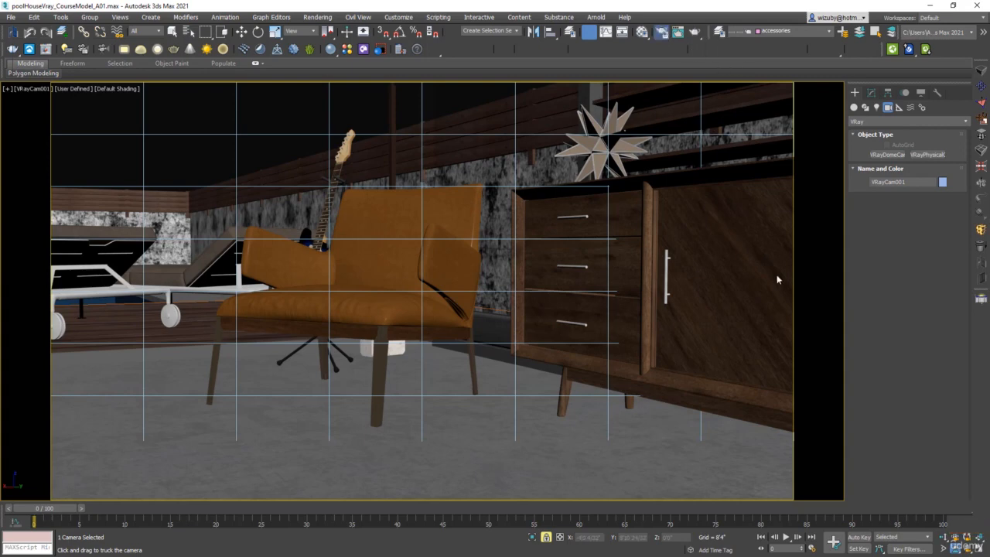
# Step: Set the render output size to Custom at 1500 by 1500 pixels, then close Render Setup
pyautogui.press('F10')
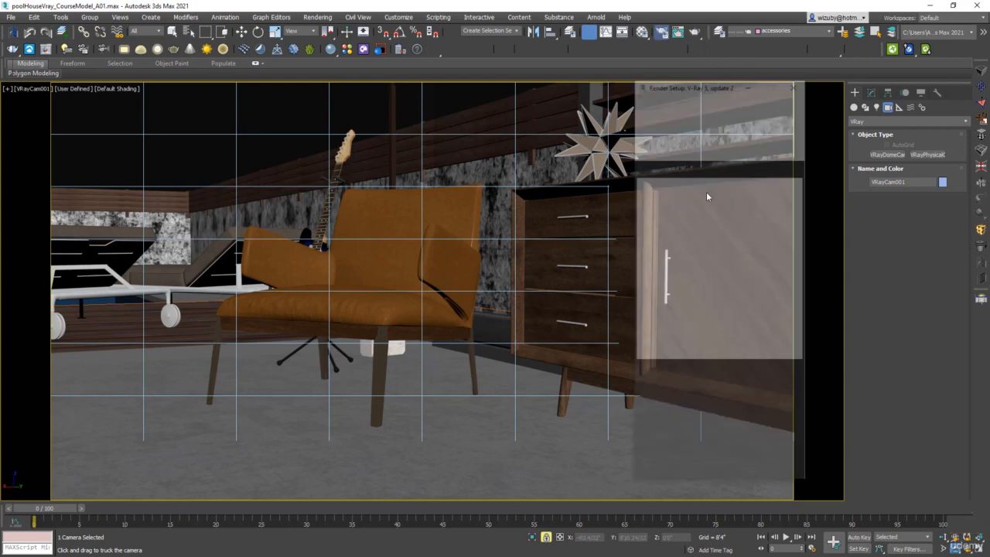
pyautogui.click(700, 300)
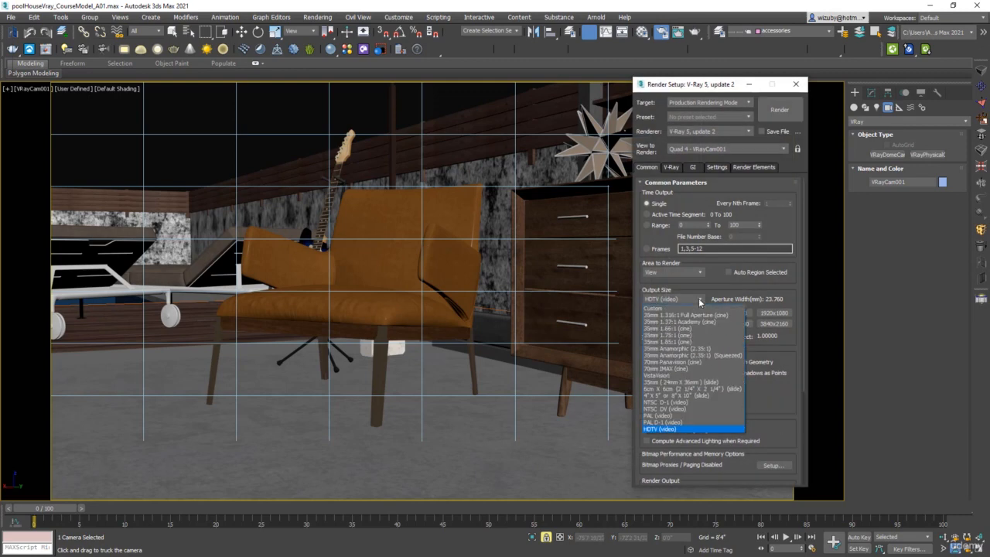
pyautogui.click(682, 308)
pyautogui.doubleClick(685, 313)
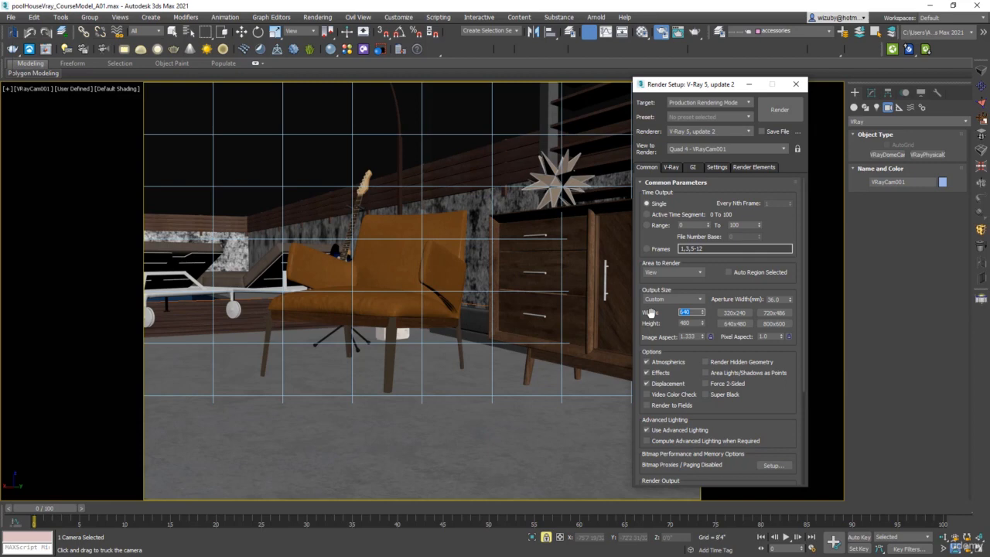
pyautogui.write('1500')
pyautogui.press('Tab')
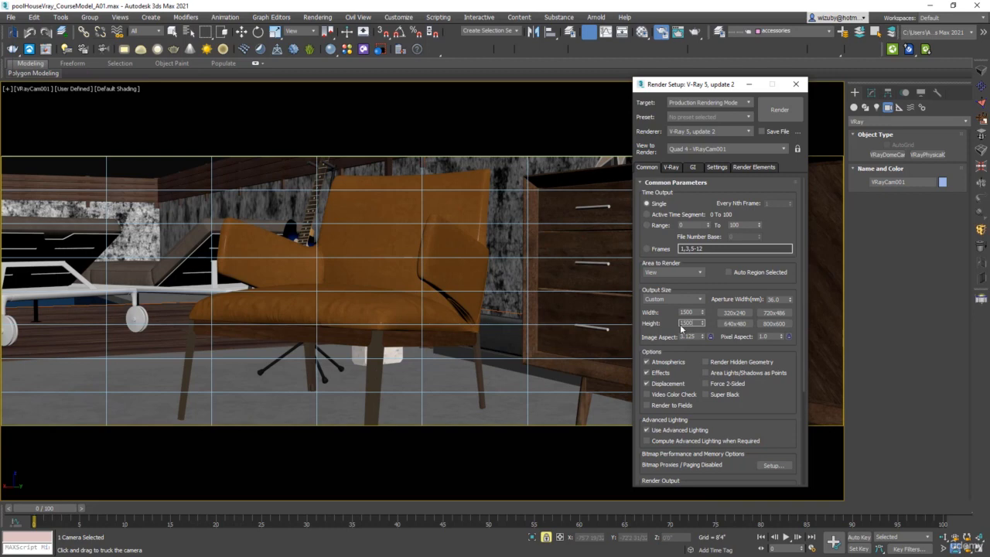
pyautogui.press('Return')
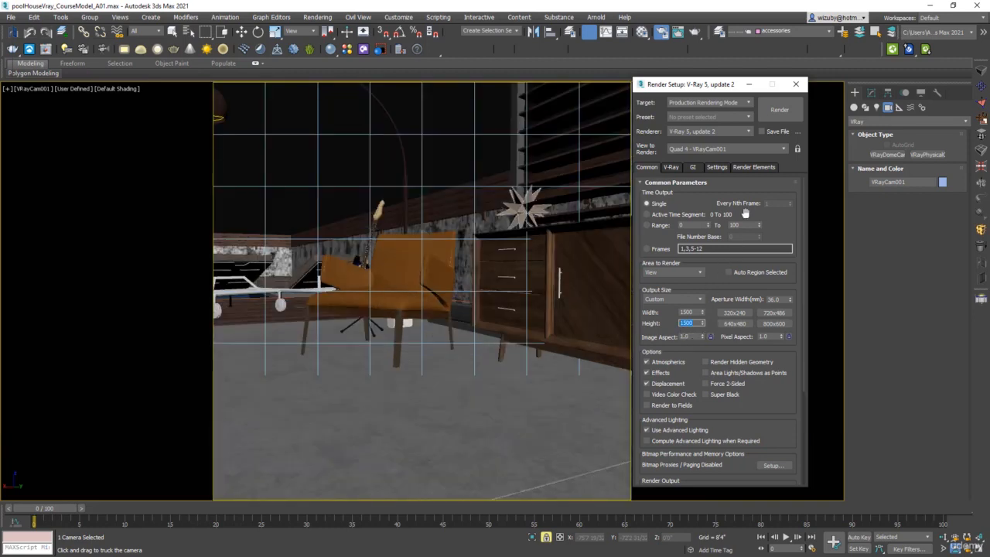
pyautogui.click(799, 85)
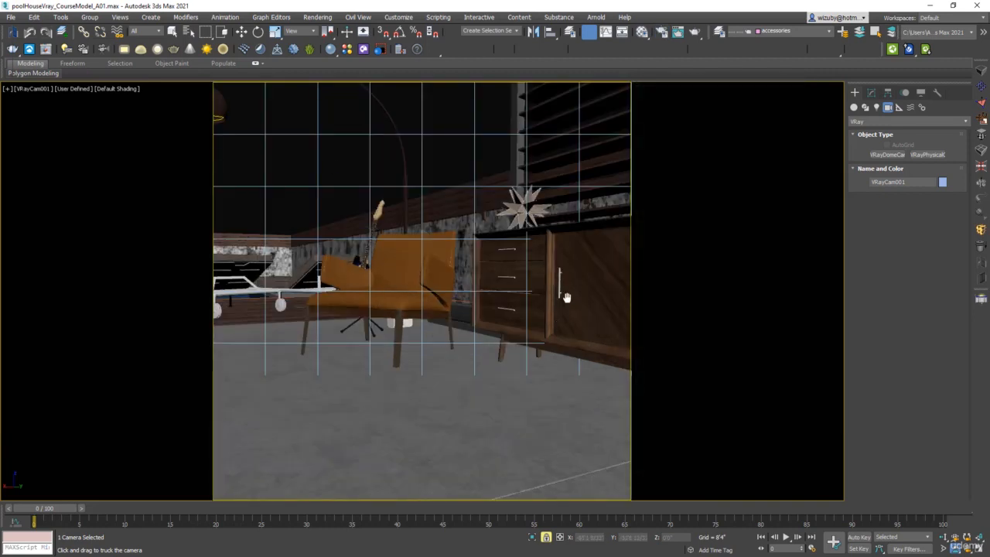
# Step: Dolly the camera back to fit the armchair and sideboard inside the square safe frame
pyautogui.click(942, 536)
pyautogui.moveTo(412, 380); pyautogui.dragTo(450, 343)
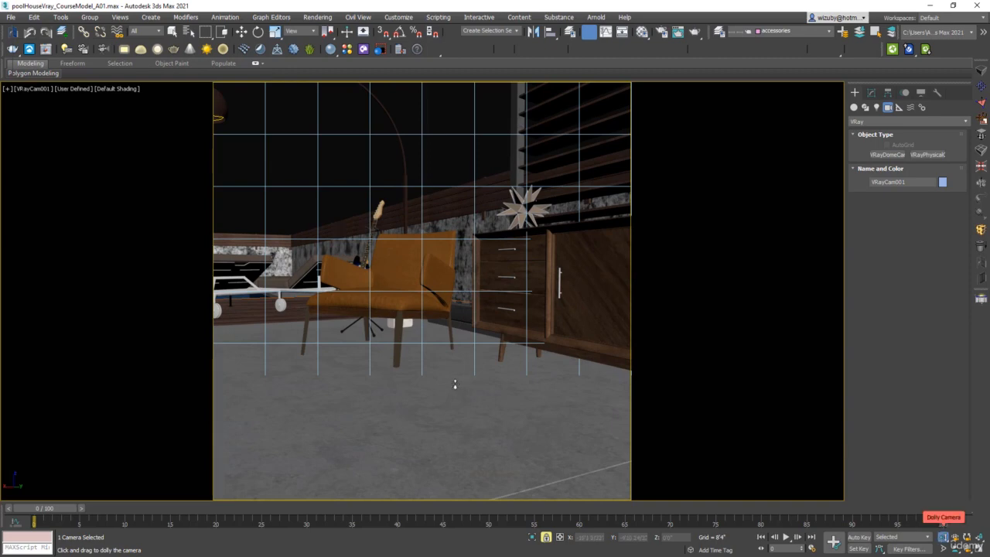
pyautogui.moveTo(454, 384); pyautogui.dragTo(486, 376)
# Step: Select the camera and set its focal length to 70 mm
pyautogui.click(33, 90)
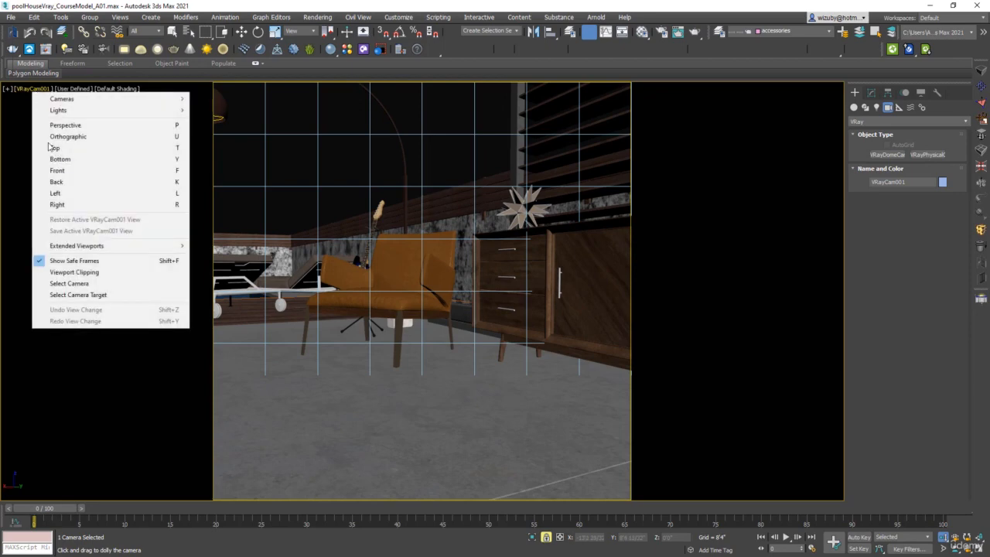
pyautogui.click(101, 284)
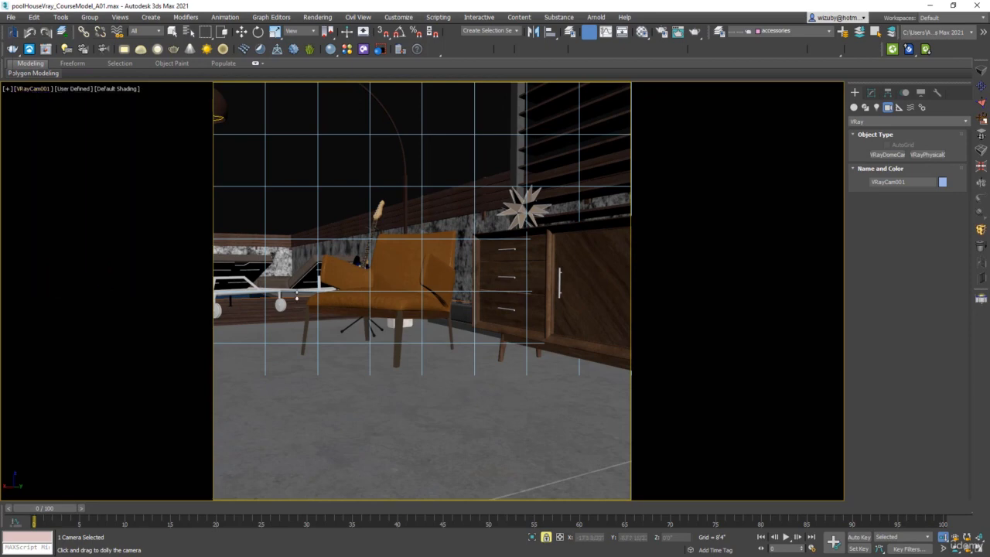
pyautogui.click(870, 93)
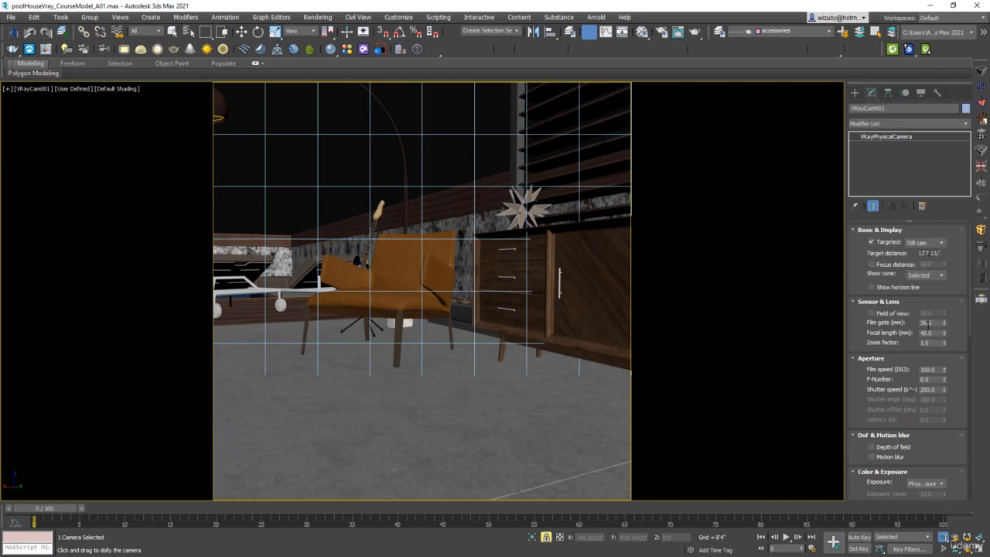
pyautogui.moveTo(944, 332)
pyautogui.mouseDown()
pyautogui.moveTo(944, 302)
pyautogui.moveTo(944, 339)
pyautogui.moveTo(944, 319)
pyautogui.mouseUp()
# Step: Pan and dolly the camera to frame the armchair in the camera view
pyautogui.click(966, 548)
pyautogui.moveTo(589, 391); pyautogui.dragTo(611, 395)
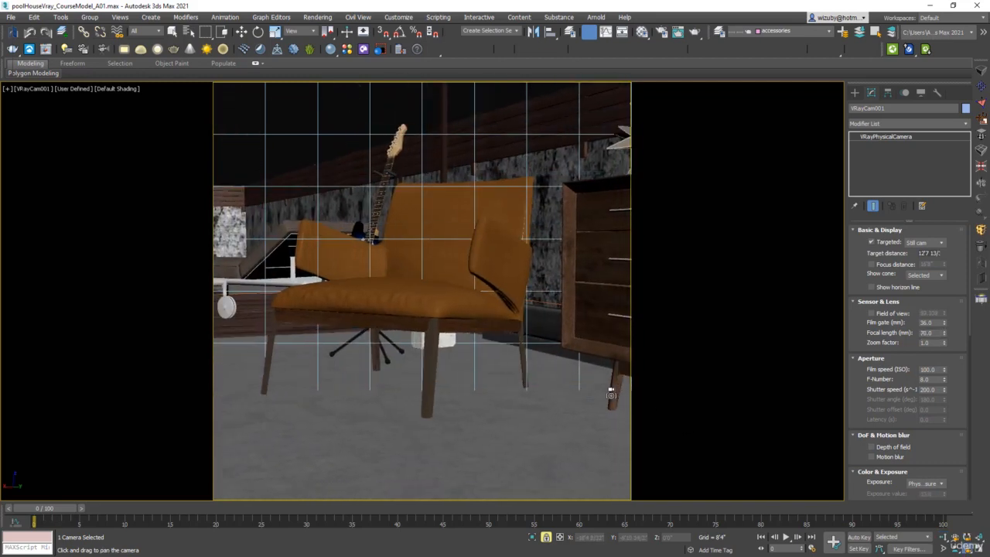
pyautogui.click(943, 537)
pyautogui.moveTo(442, 264)
pyautogui.mouseDown()
pyautogui.moveTo(442, 309)
pyautogui.moveTo(445, 272)
pyautogui.mouseUp()
# Step: Try shorter focal lengths and further dollying of the camera, undoing each change
pyautogui.moveTo(944, 335); pyautogui.dragTo(942, 360)
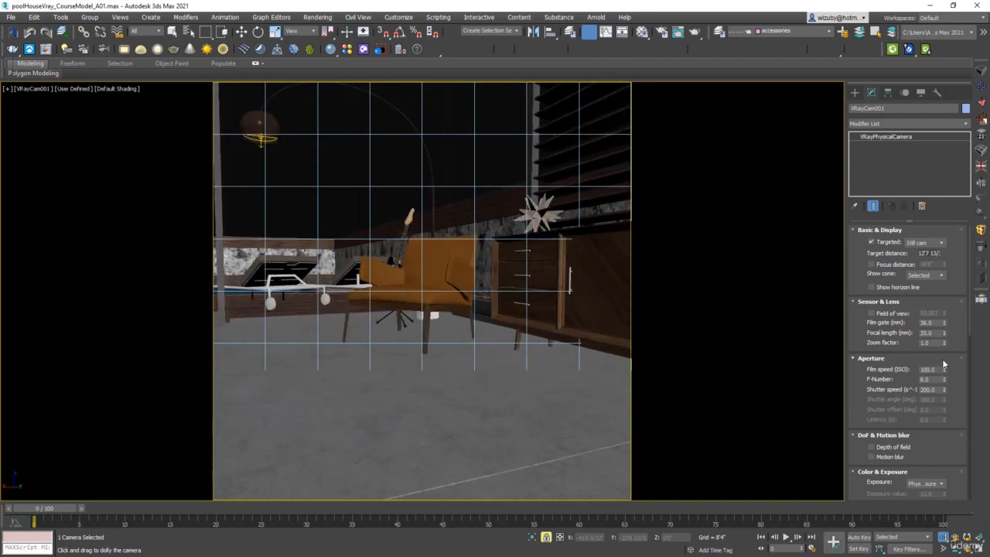
pyautogui.hotkey('ctrl', 'z')
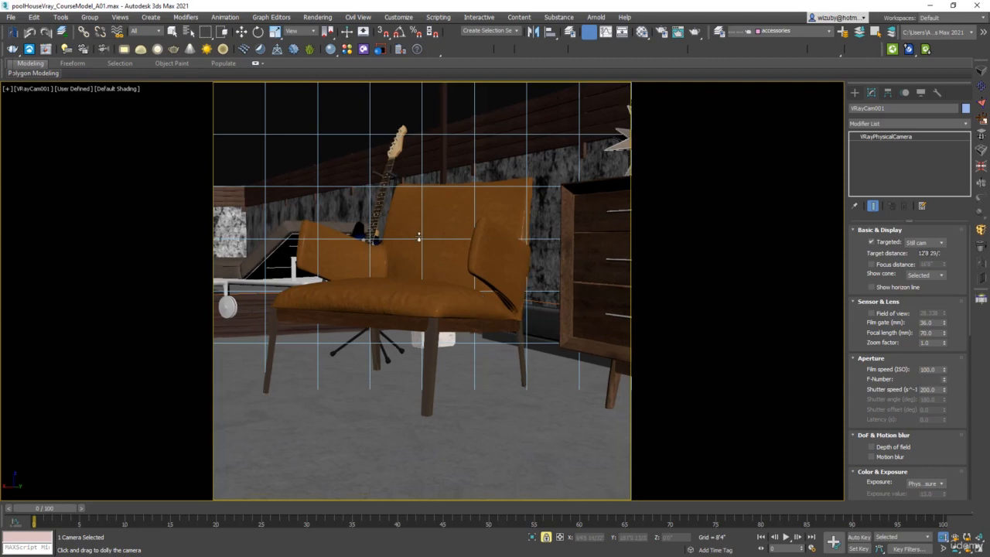
pyautogui.moveTo(419, 234); pyautogui.dragTo(421, 301)
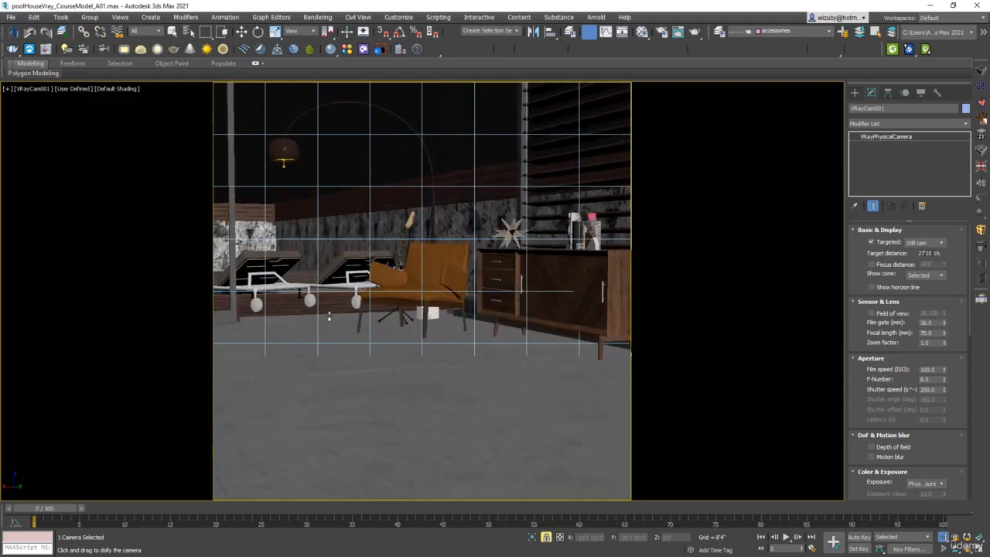
pyautogui.moveTo(471, 330); pyautogui.dragTo(470, 307)
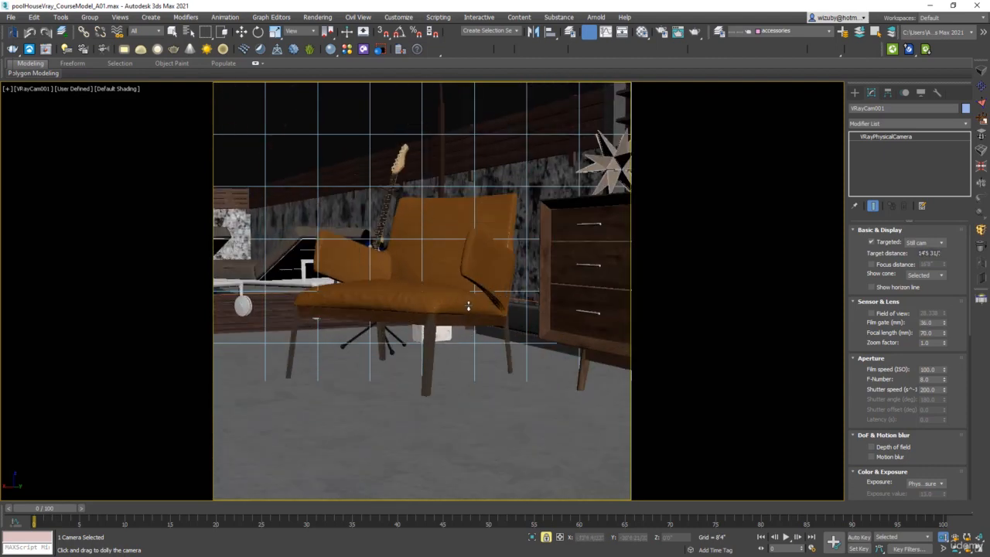
pyautogui.hotkey('ctrl', 'z')
pyautogui.hotkey('ctrl', 'y')
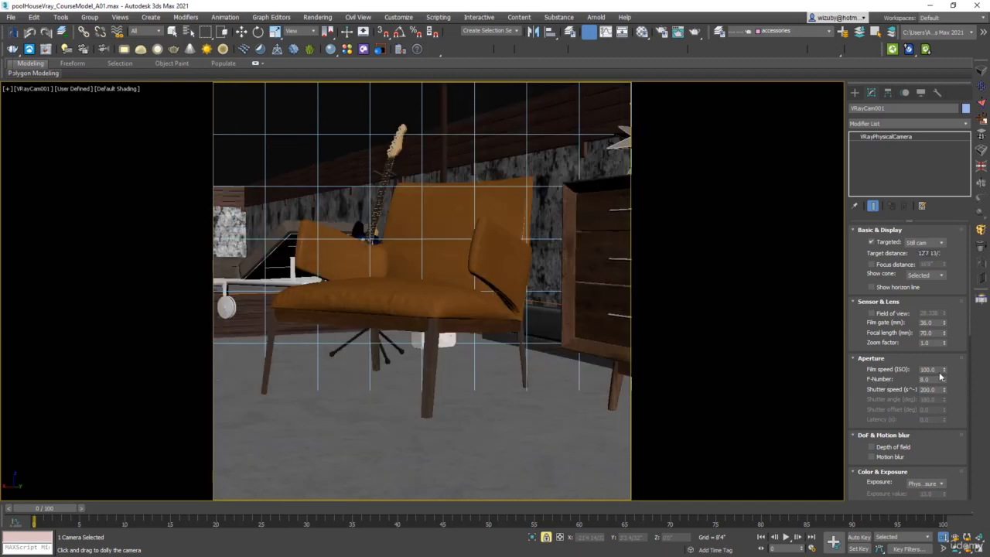
pyautogui.moveTo(944, 336); pyautogui.dragTo(946, 379)
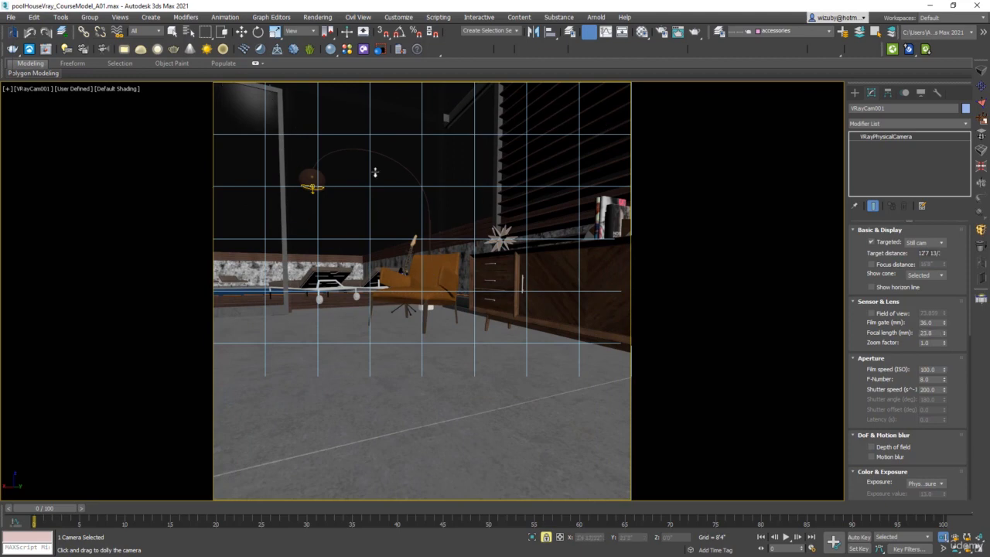
pyautogui.hotkey('ctrl', 'z')
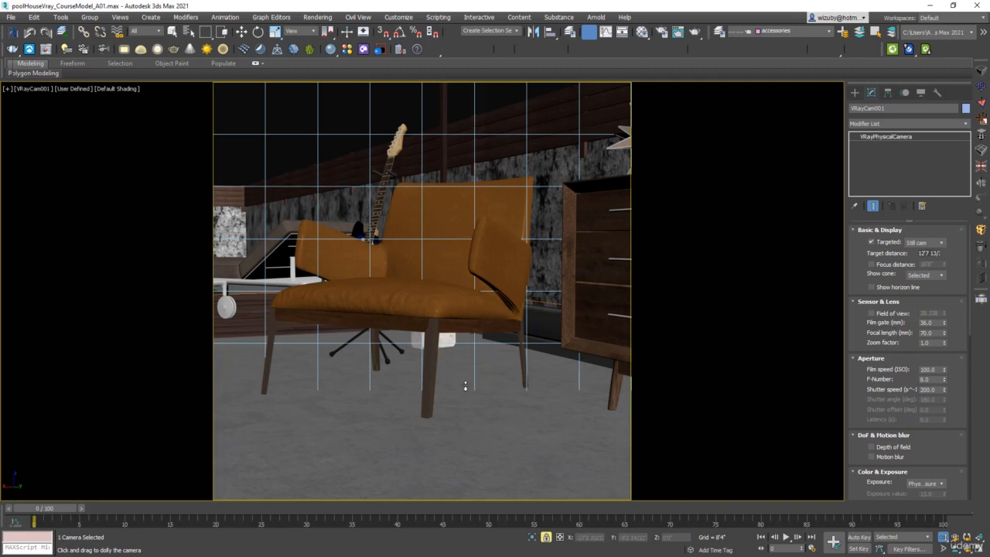
# Step: Render the camera view
pyautogui.doubleClick(927, 333)
pyautogui.click(693, 32)
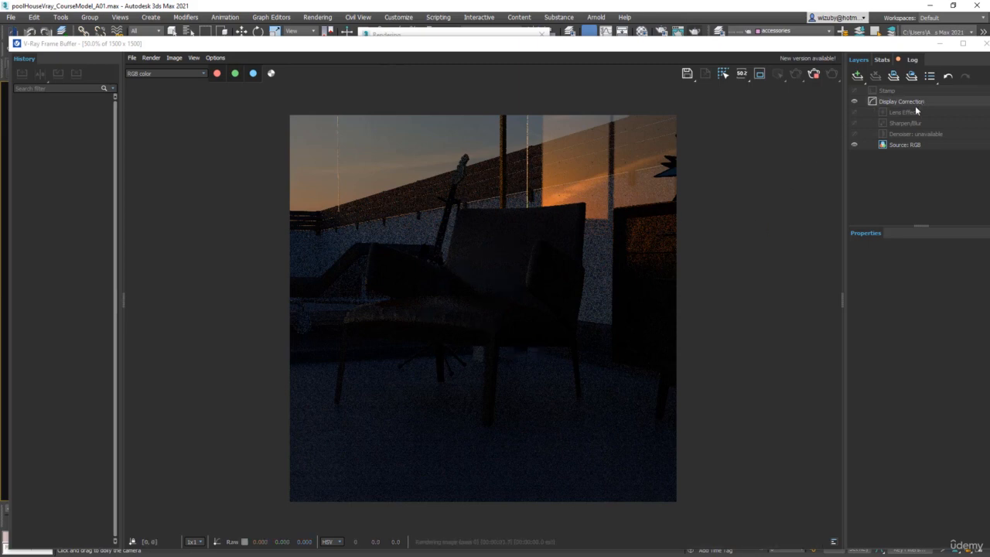
# Step: Add an Exposure correction layer in the frame buffer and raise its exposure to 5.0
pyautogui.click(857, 75)
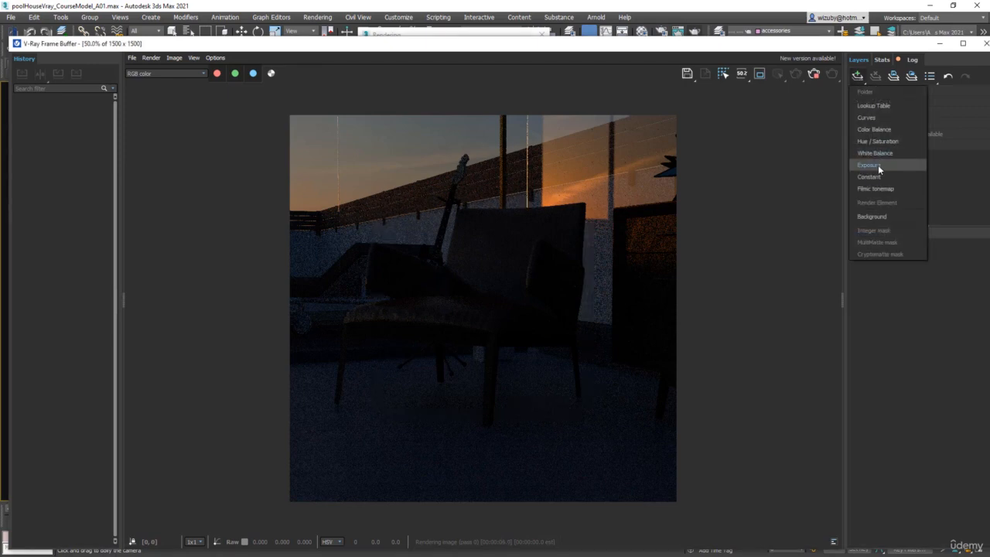
pyautogui.click(927, 350)
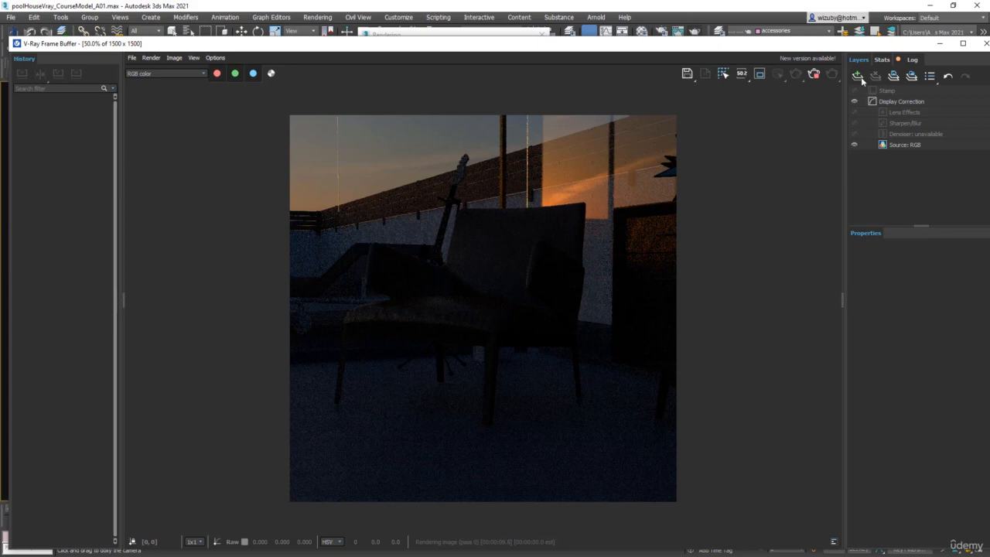
pyautogui.click(858, 76)
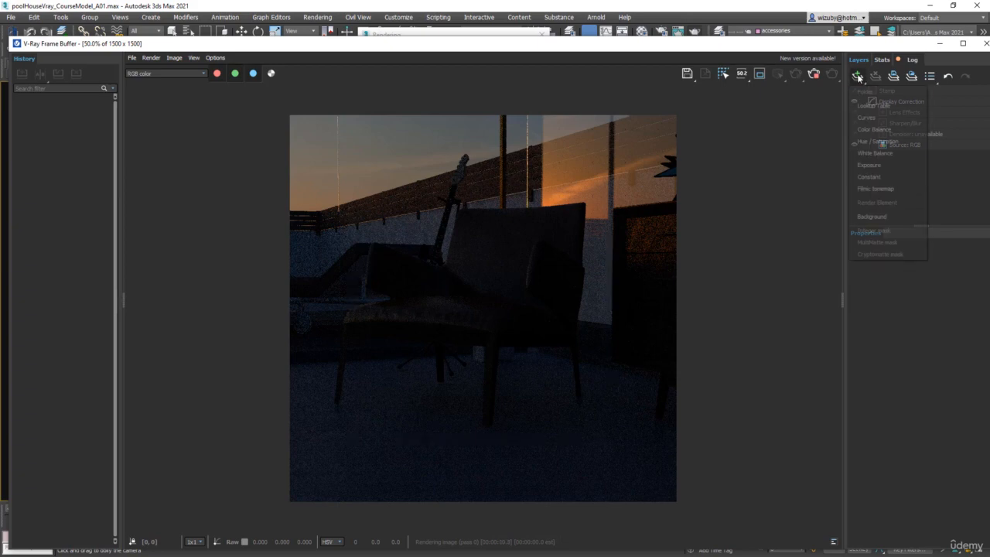
pyautogui.click(876, 161)
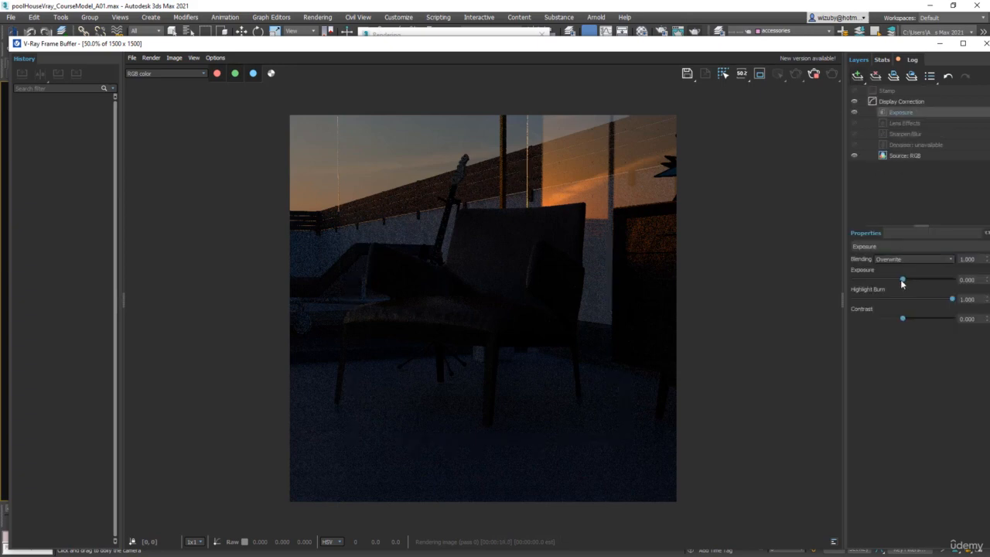
pyautogui.moveTo(908, 283); pyautogui.dragTo(958, 285)
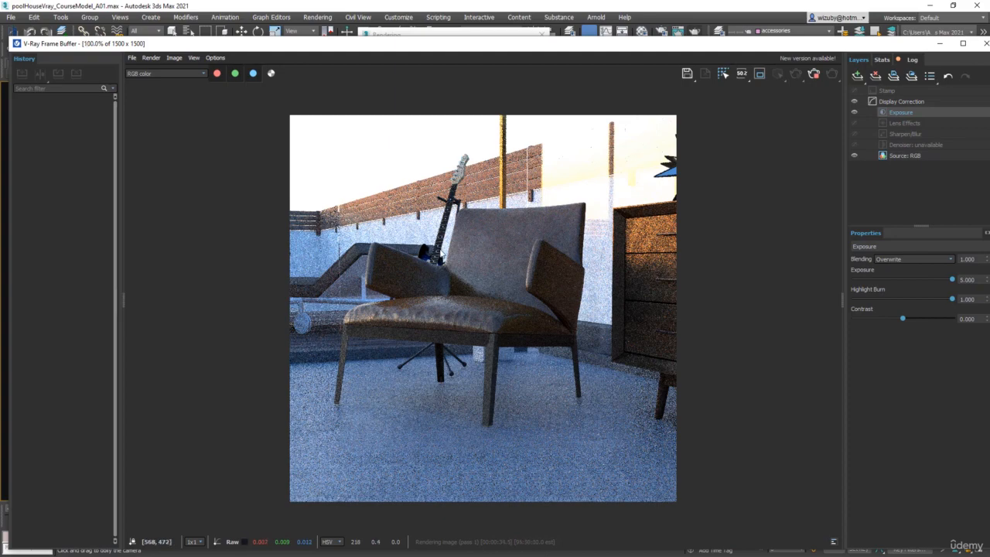
# Step: Zoom in and out of the rendered image to inspect its detail and noise
pyautogui.scroll(2, 433, 263)
pyautogui.scroll(-3, 414, 209)
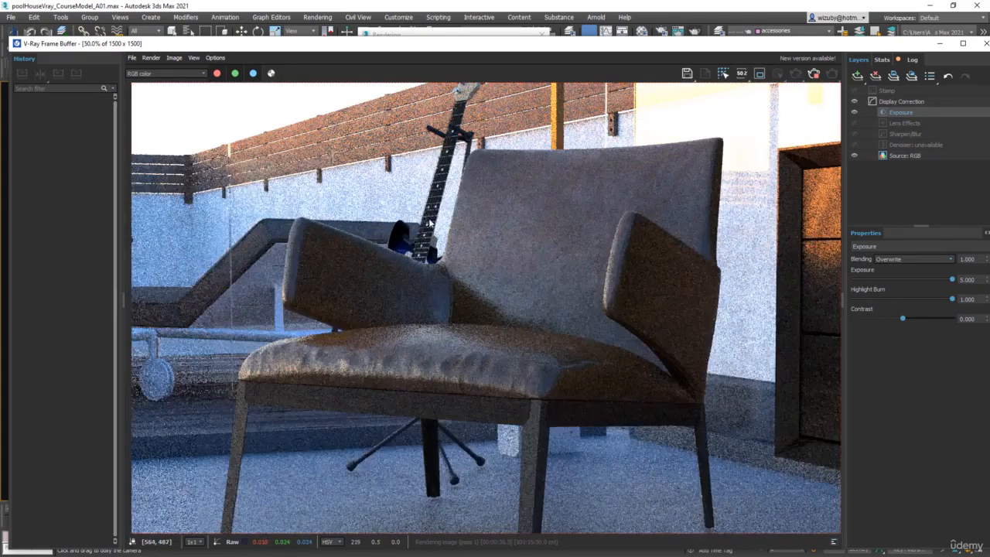
pyautogui.scroll(2, 413, 232)
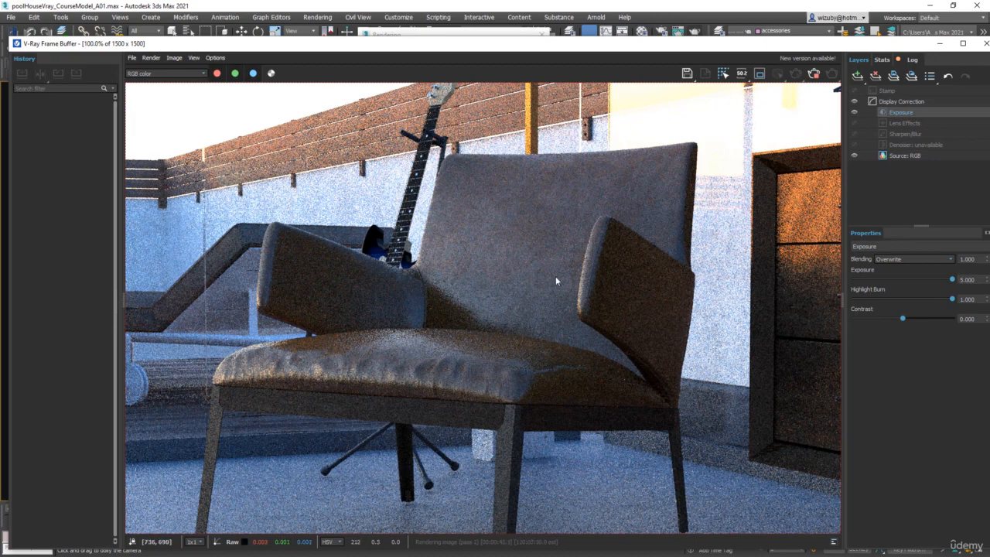
pyautogui.scroll(-2, 570, 266)
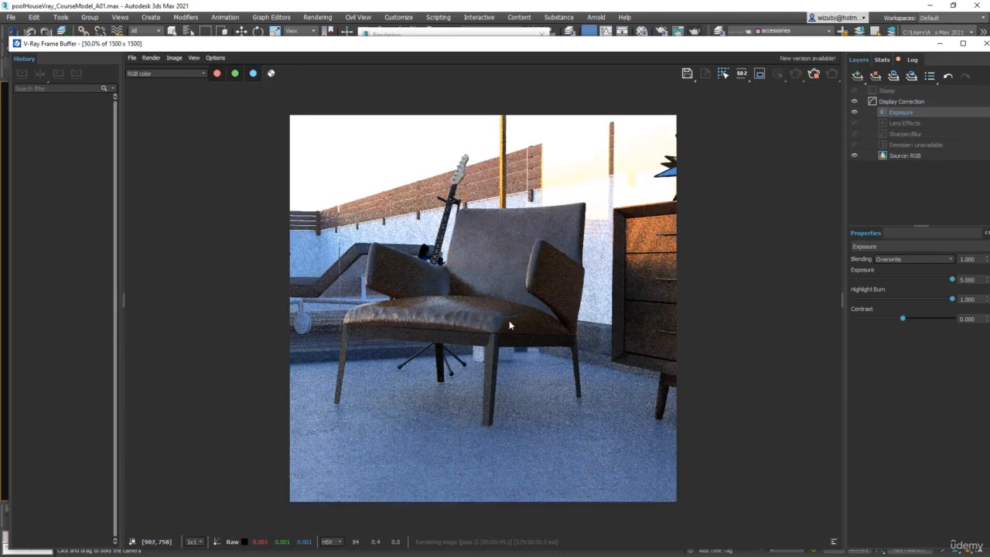
pyautogui.scroll(2, 507, 322)
pyautogui.scroll(-2, 492, 330)
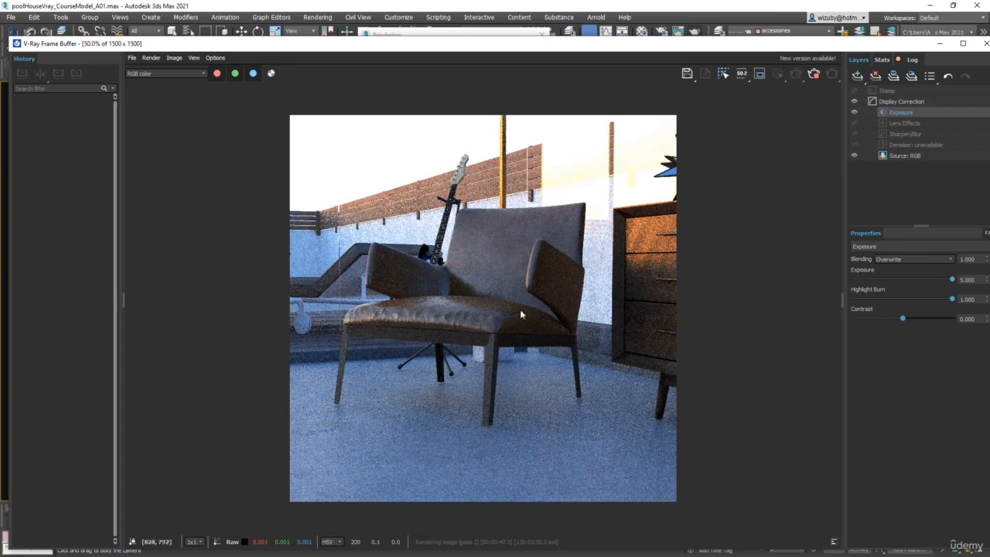